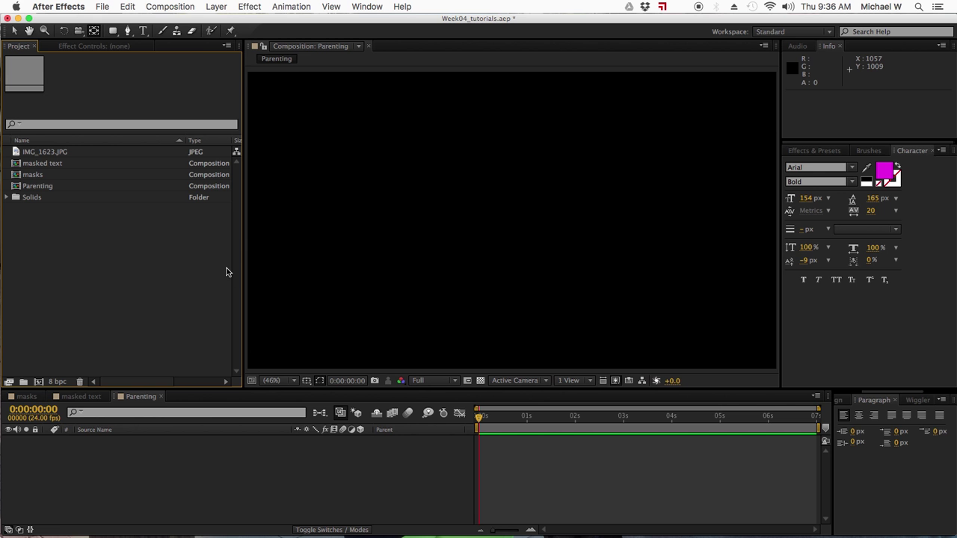
# Step: Draw a turquoise rectangle as a new shape layer just left of the composition's centre
pyautogui.click(113, 32)
pyautogui.moveTo(113, 32)
pyautogui.mouseDown()
pyautogui.moveTo(157, 51)
pyautogui.moveTo(154, 30)
pyautogui.mouseUp()
pyautogui.click(366, 196)
pyautogui.moveTo(365, 196); pyautogui.dragTo(539, 258)
# Step: Move the shape layer's anchor point to the rectangle's upper-left corner
pyautogui.keyDown('super'); pyautogui.doubleClick(93, 31); pyautogui.keyUp('super')
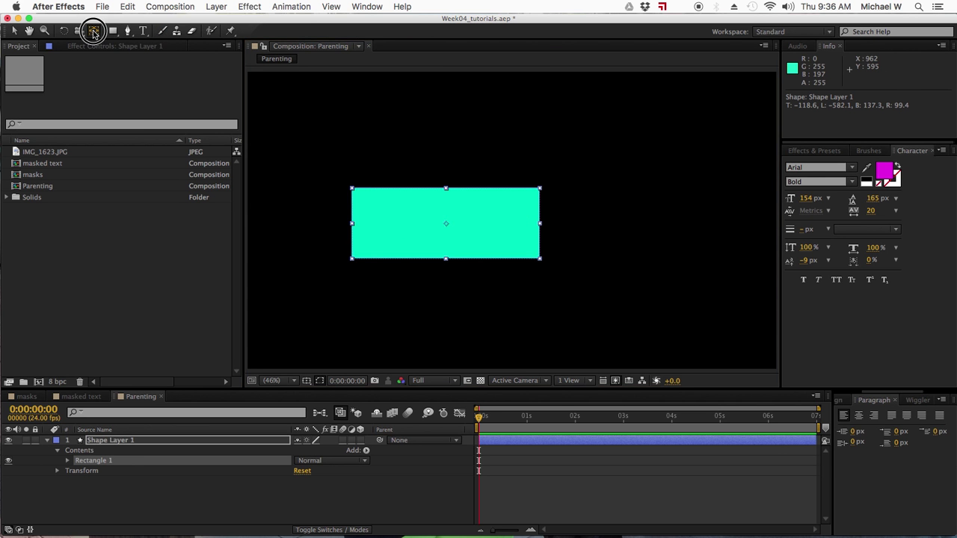
pyautogui.click(154, 509)
pyautogui.click(507, 222)
pyautogui.moveTo(513, 223); pyautogui.dragTo(352, 187)
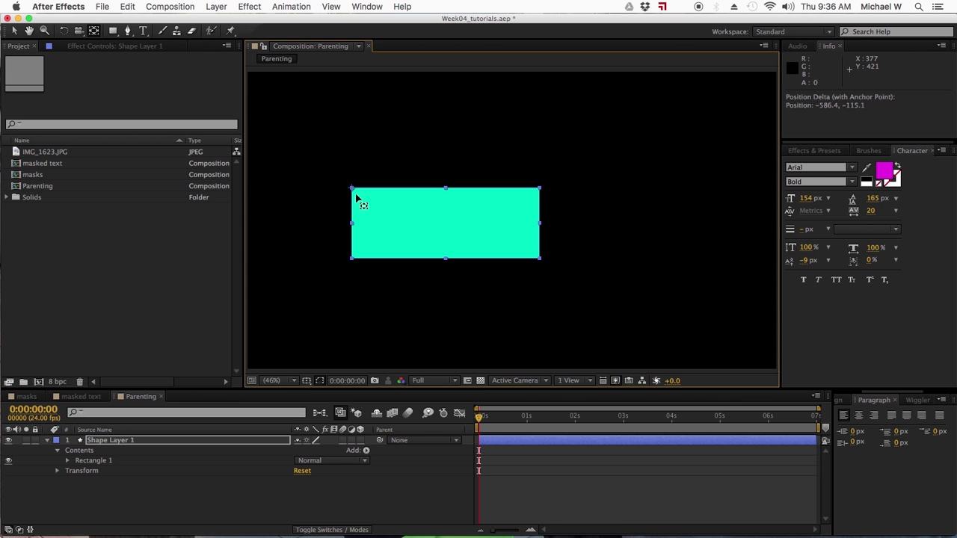
# Step: Add a separate text layer reading "Hello" and centre it on the rectangle
pyautogui.click(131, 470)
pyautogui.click(142, 30)
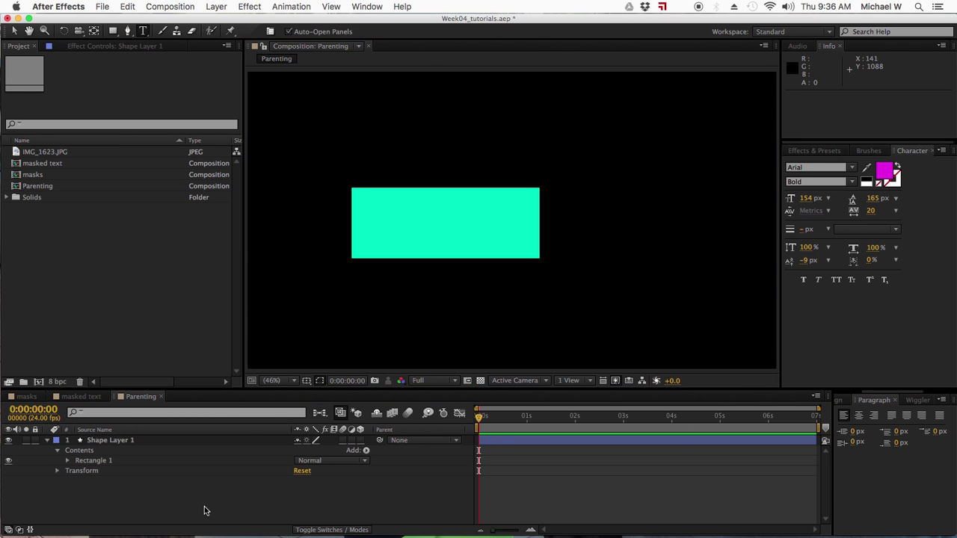
pyautogui.click(421, 214)
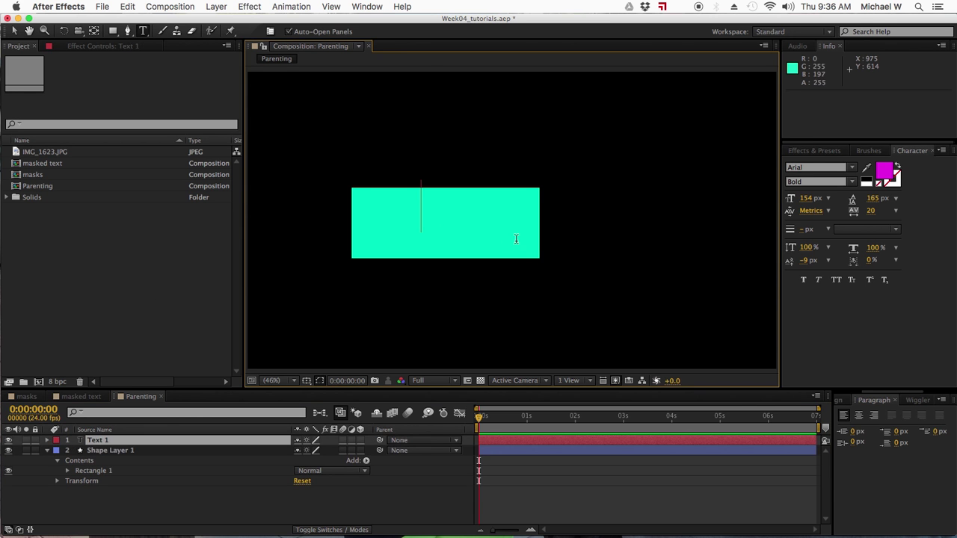
pyautogui.write('Hellos')
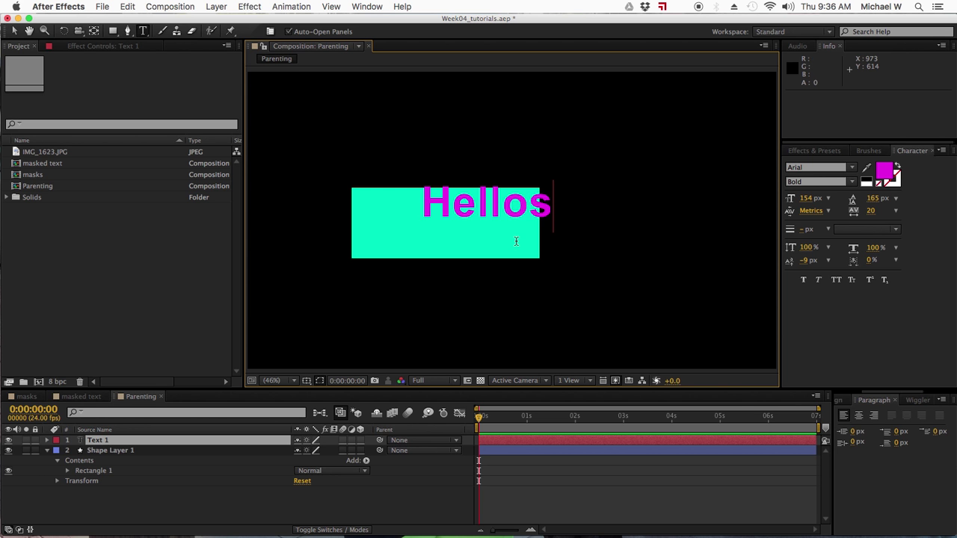
pyautogui.press('BackSpace')
pyautogui.click(14, 31)
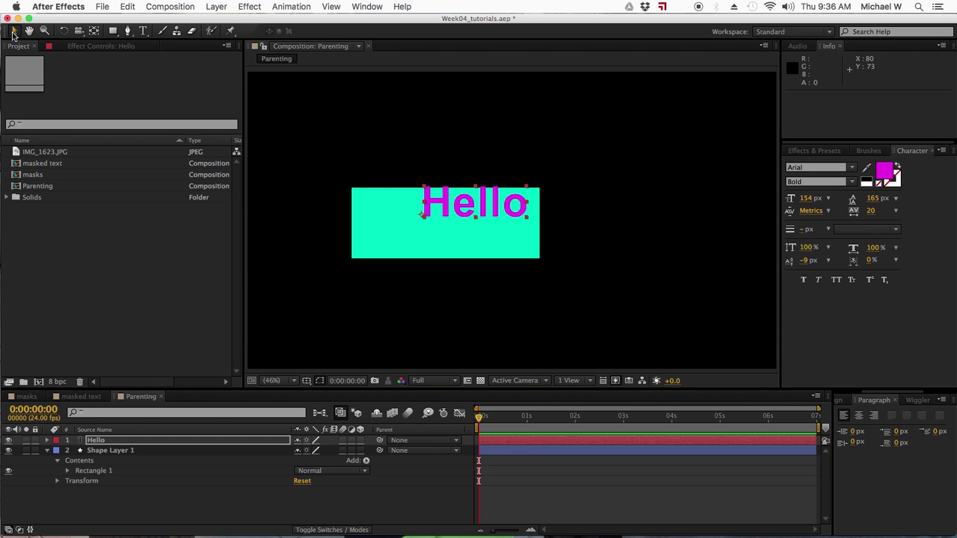
pyautogui.moveTo(443, 195); pyautogui.dragTo(413, 222)
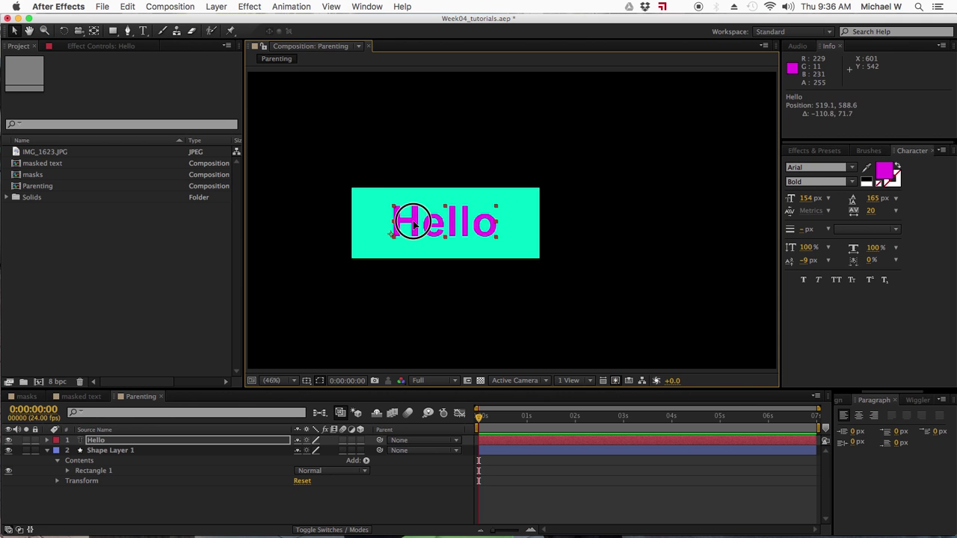
# Step: Parent the Hello text layer to Shape Layer 1
pyautogui.click(99, 442)
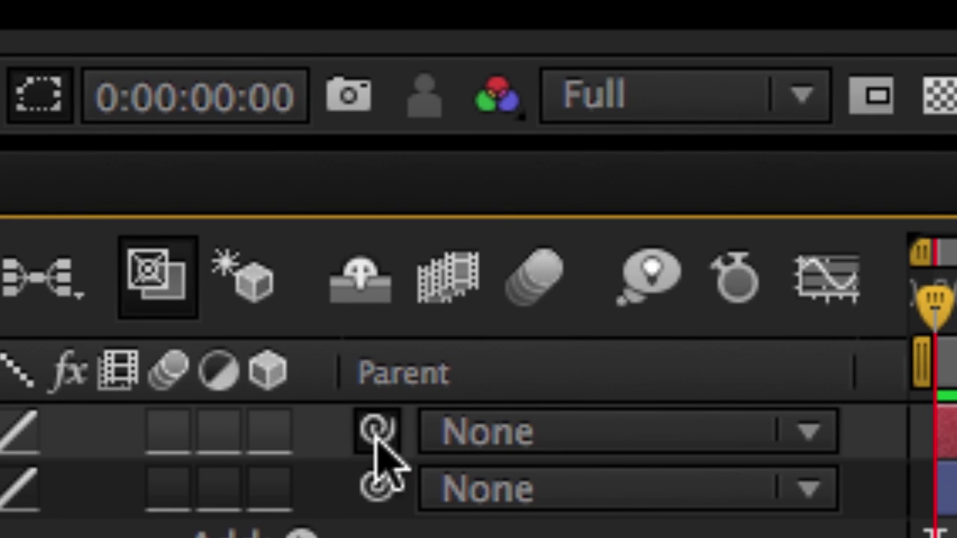
pyautogui.moveTo(376, 435); pyautogui.dragTo(0, 498)
pyautogui.moveTo(219, 444); pyautogui.dragTo(113, 444)
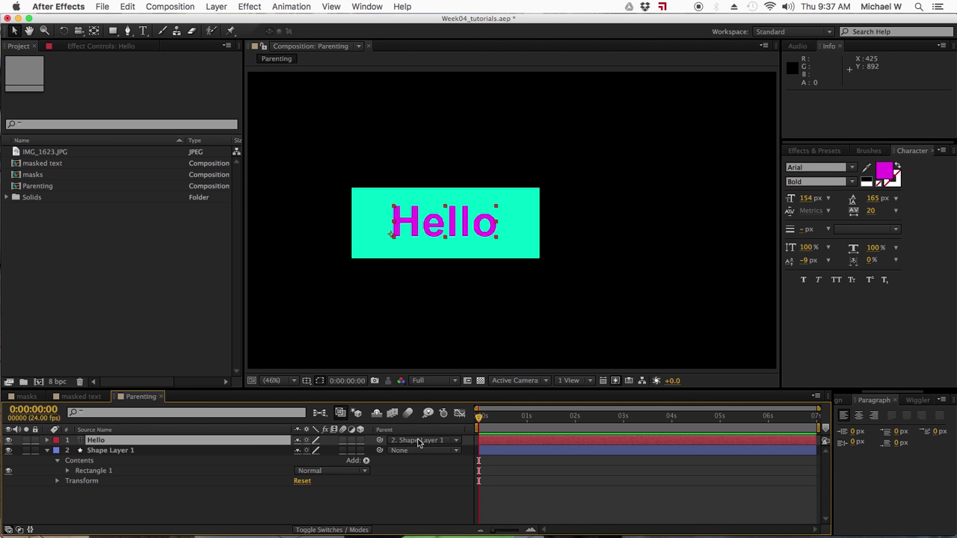
# Step: Make both the Hello layer and Shape Layer 1 three-dimensional
pyautogui.click(95, 451)
pyautogui.click(362, 450)
pyautogui.click(150, 515)
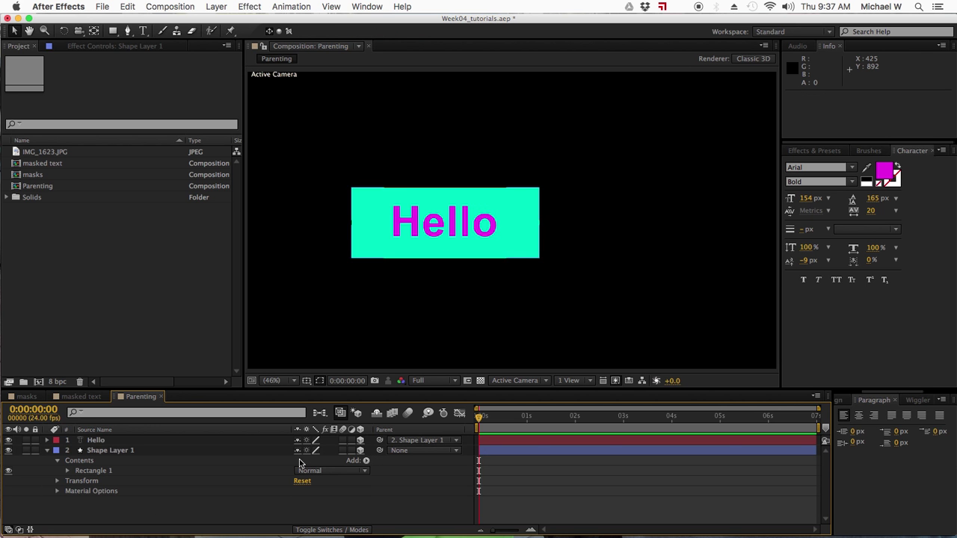
# Step: Try rotating Shape Layer 1 about its X axis, and reset the X rotation to 0°
pyautogui.click(113, 452)
pyautogui.press('r')
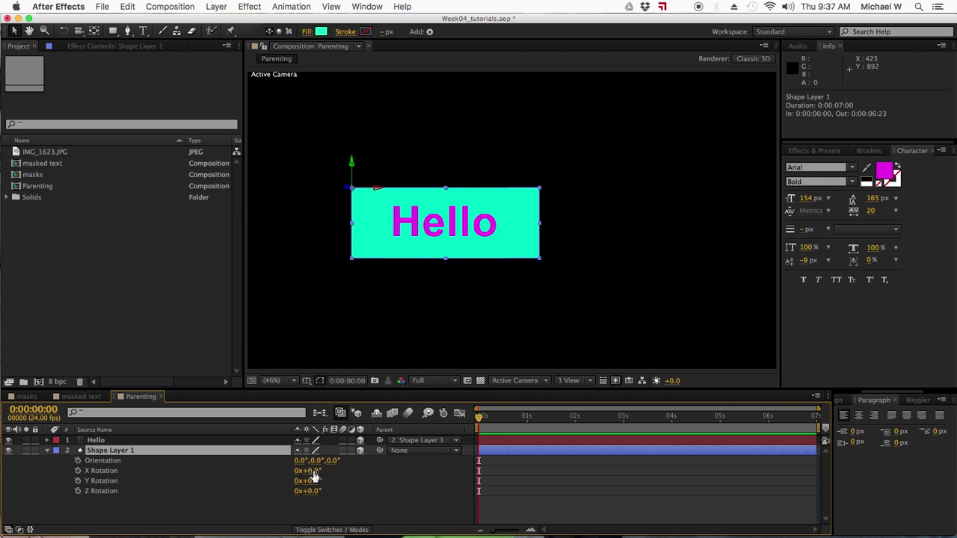
pyautogui.moveTo(314, 475); pyautogui.dragTo(357, 471)
pyautogui.press('super+z')
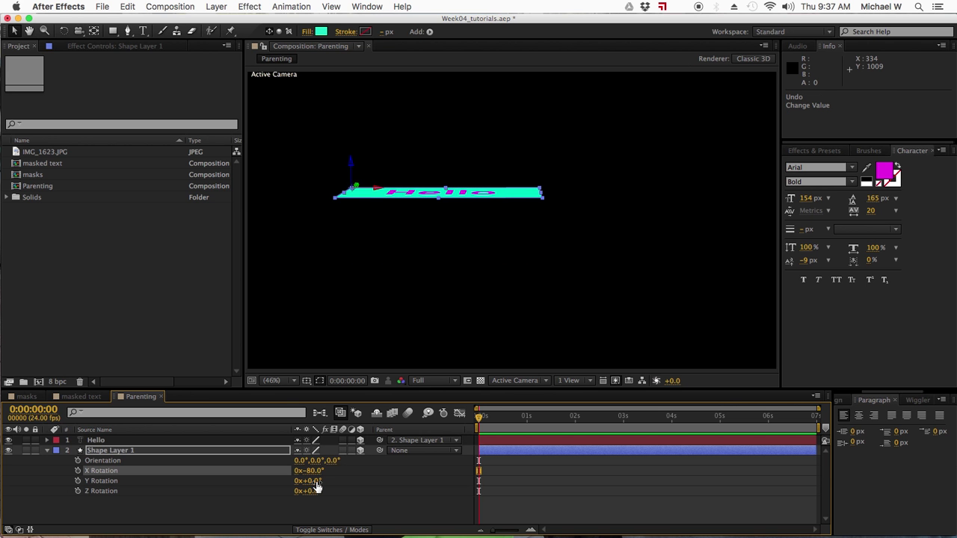
pyautogui.click(314, 470)
pyautogui.write('0')
pyautogui.press('Return')
# Step: Try rotating Shape Layer 1 about its Y and Z axes, undoing each change
pyautogui.moveTo(316, 486)
pyautogui.mouseDown()
pyautogui.moveTo(352, 483)
pyautogui.moveTo(261, 484)
pyautogui.moveTo(311, 483)
pyautogui.mouseUp()
pyautogui.press('super+z')
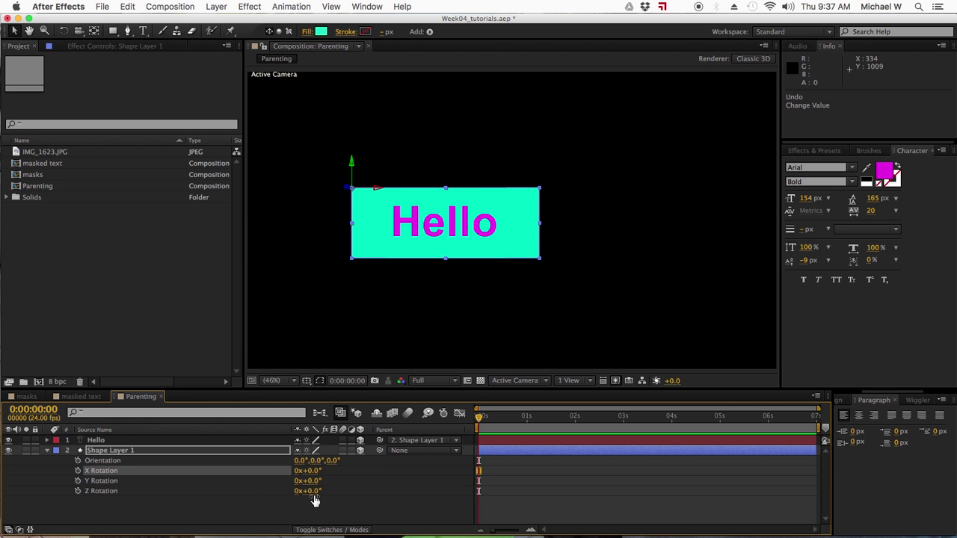
pyautogui.moveTo(314, 498)
pyautogui.mouseDown()
pyautogui.moveTo(344, 495)
pyautogui.moveTo(271, 497)
pyautogui.moveTo(312, 493)
pyautogui.mouseUp()
pyautogui.press('super+z')
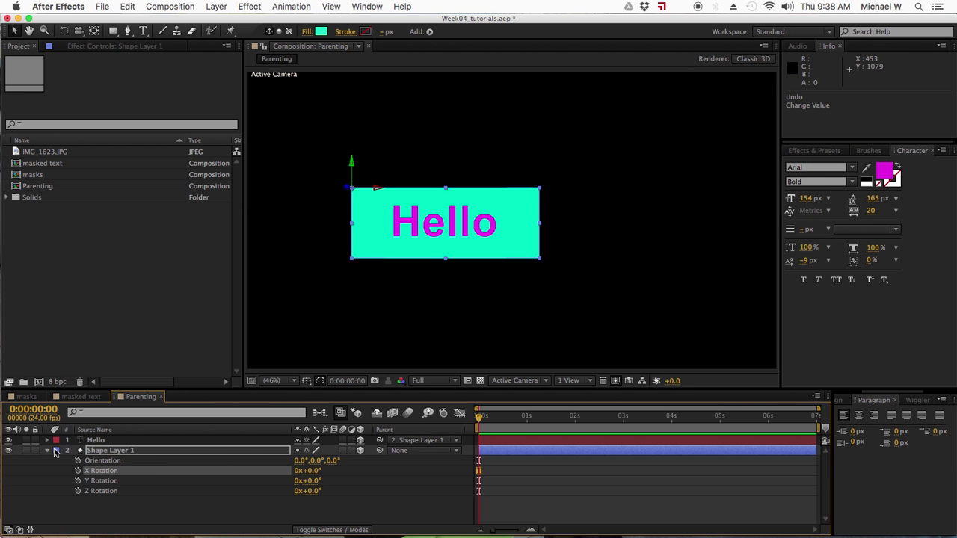
# Step: Collapse Shape Layer 1's rotation properties and turn off the visibility of both Hello and Shape Layer 1
pyautogui.press('r')
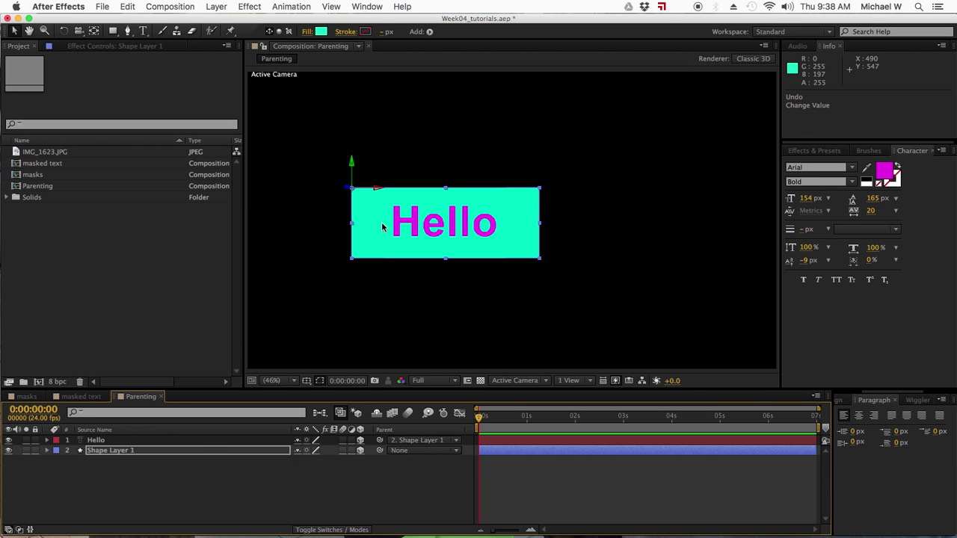
pyautogui.click(127, 493)
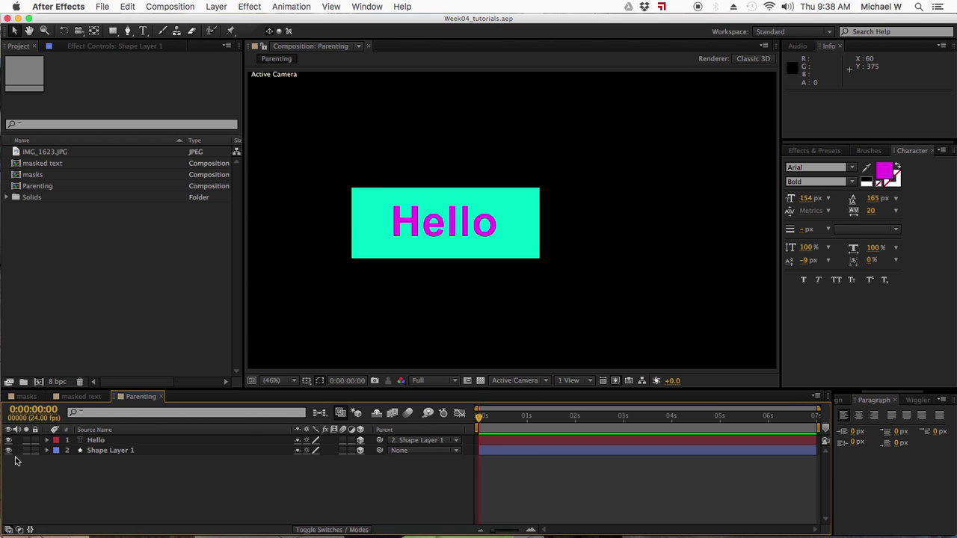
pyautogui.moveTo(9, 440); pyautogui.dragTo(9, 450)
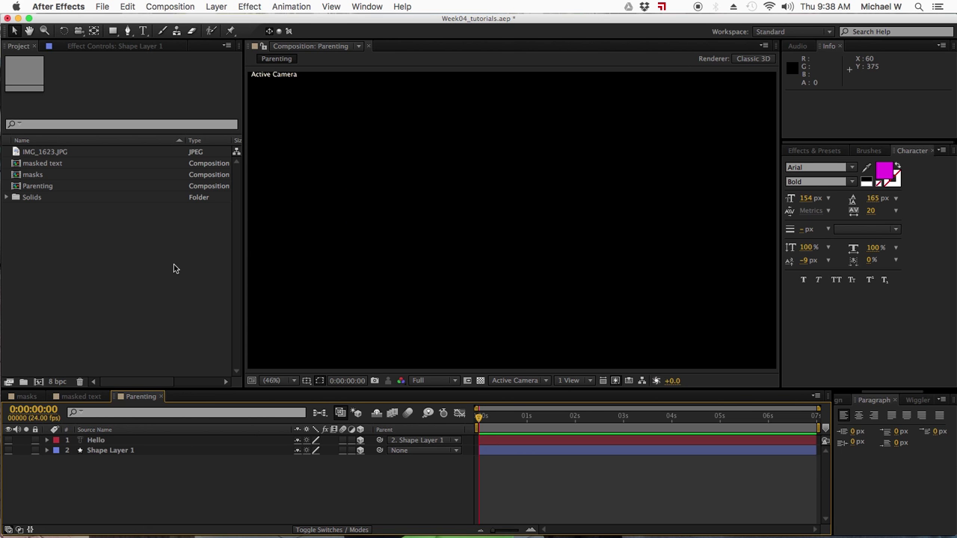
# Step: Draw a smaller rectangle in the composition's upper-left area and move its anchor point to the middle of its top edge
pyautogui.click(113, 31)
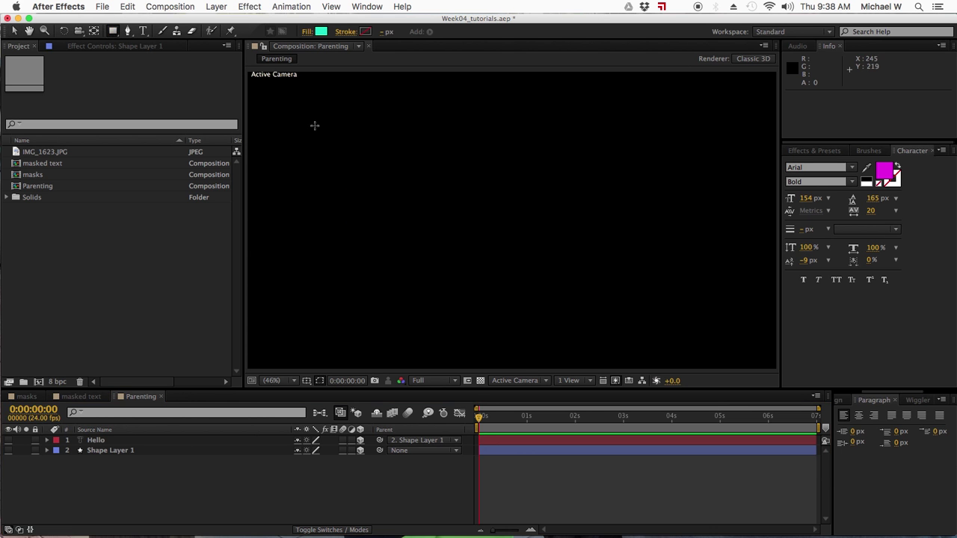
pyautogui.moveTo(284, 108); pyautogui.dragTo(427, 150)
pyautogui.click(95, 31)
pyautogui.click(120, 441)
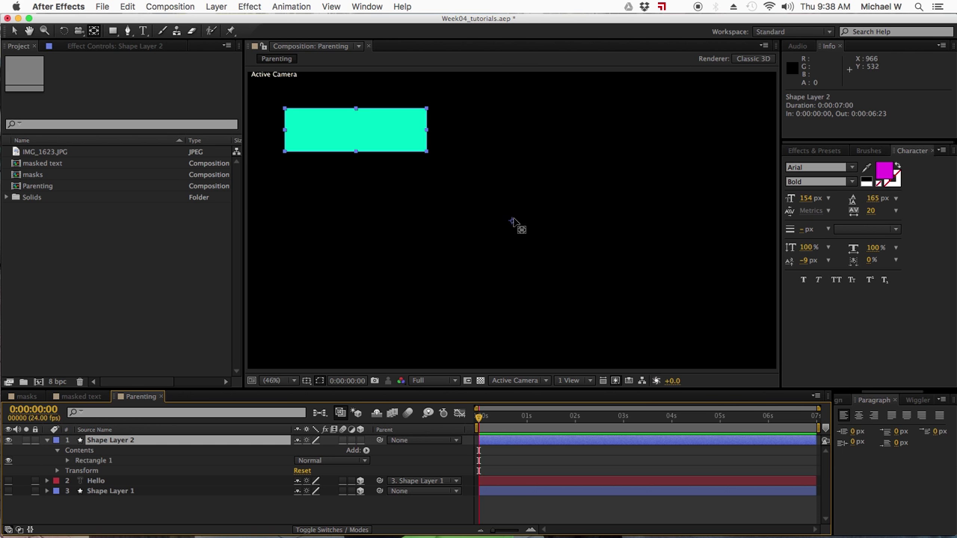
pyautogui.moveTo(511, 221); pyautogui.dragTo(357, 109)
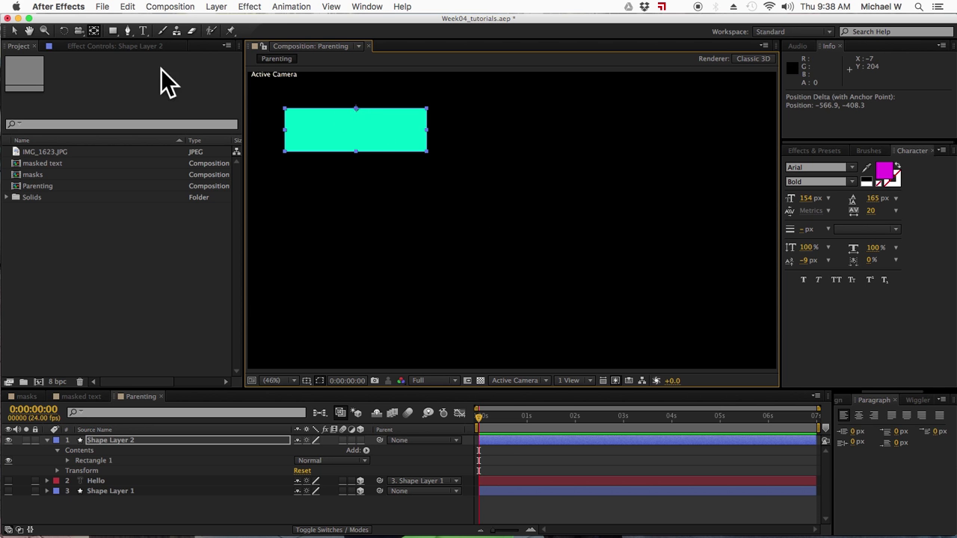
# Step: Add the text "text 1" centred on the new rectangle and parent it to Shape Layer 2
pyautogui.click(143, 31)
pyautogui.click(301, 138)
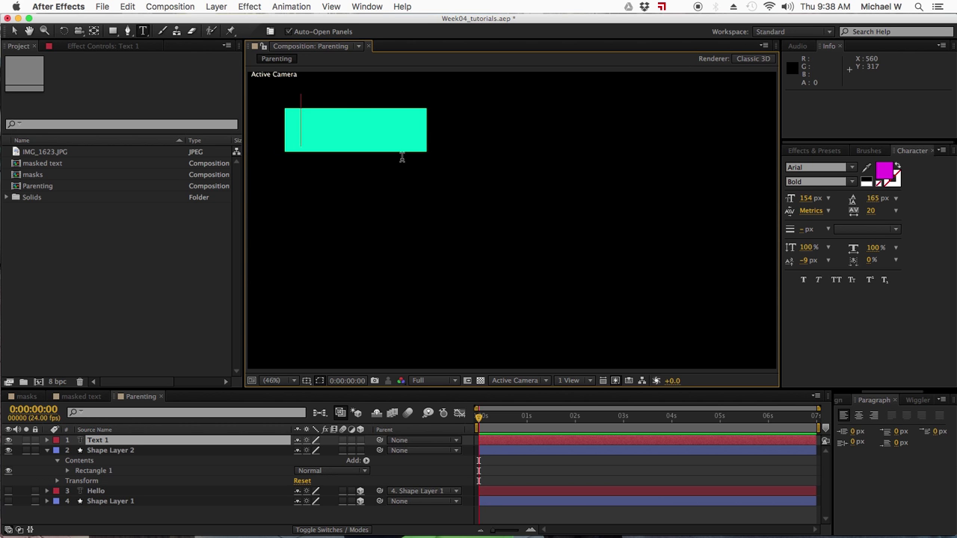
pyautogui.write('text')
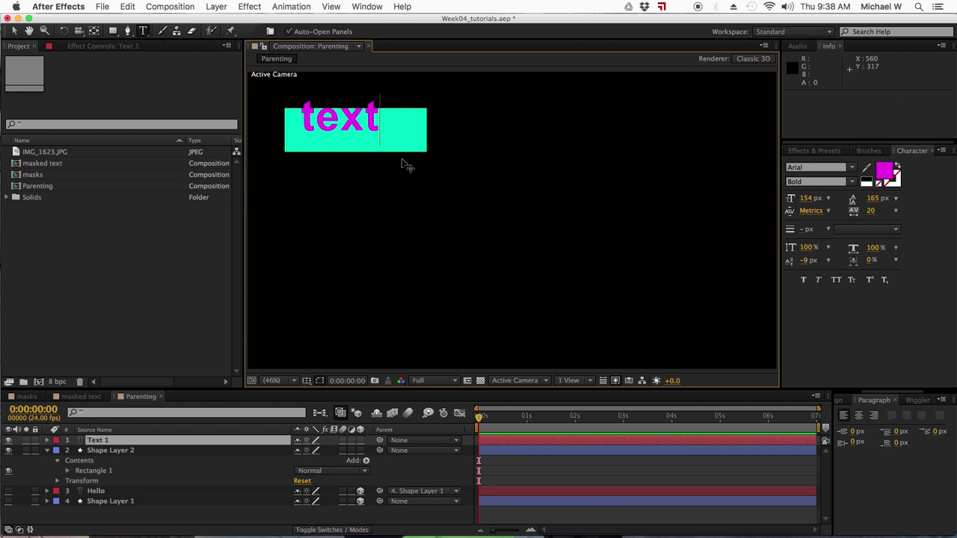
pyautogui.write(' 1')
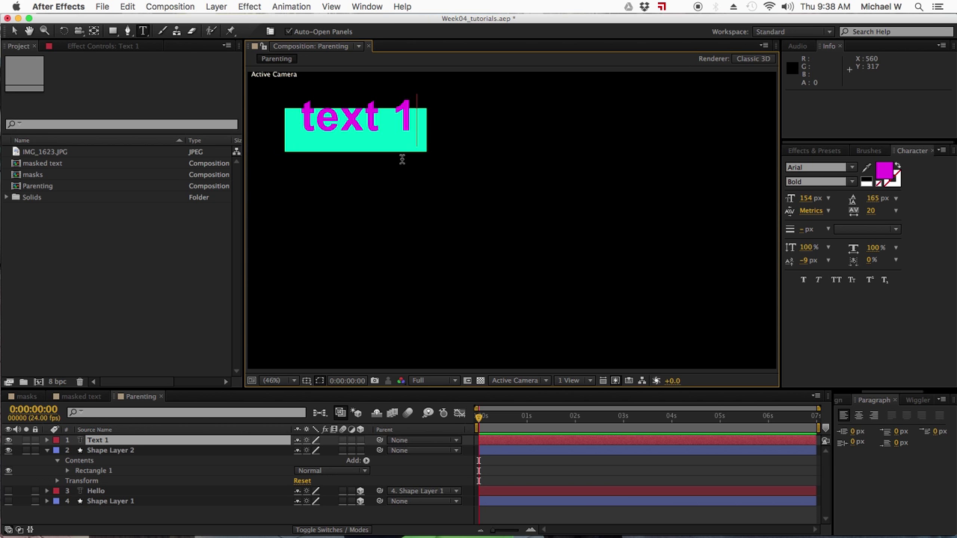
pyautogui.click(13, 31)
pyautogui.moveTo(321, 116); pyautogui.dragTo(320, 136)
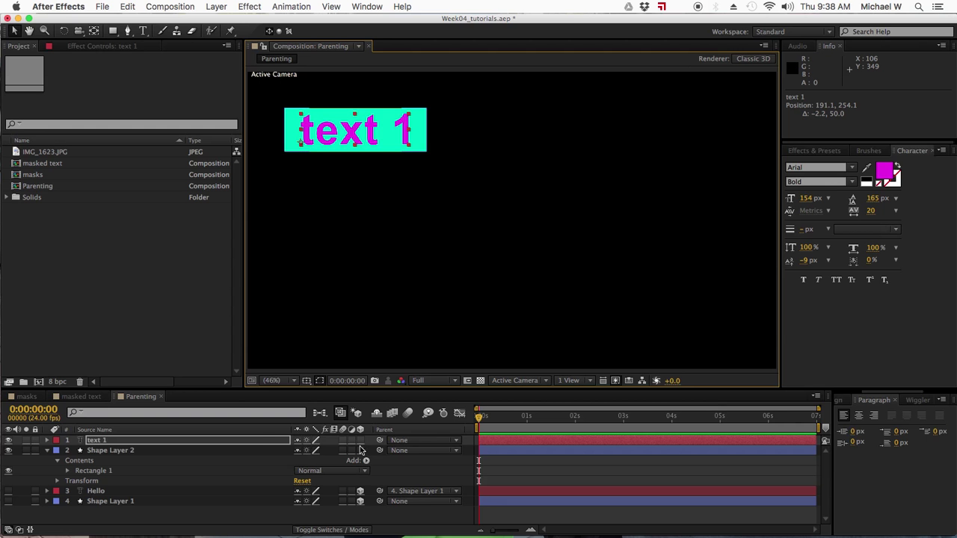
pyautogui.moveTo(379, 440); pyautogui.dragTo(112, 451)
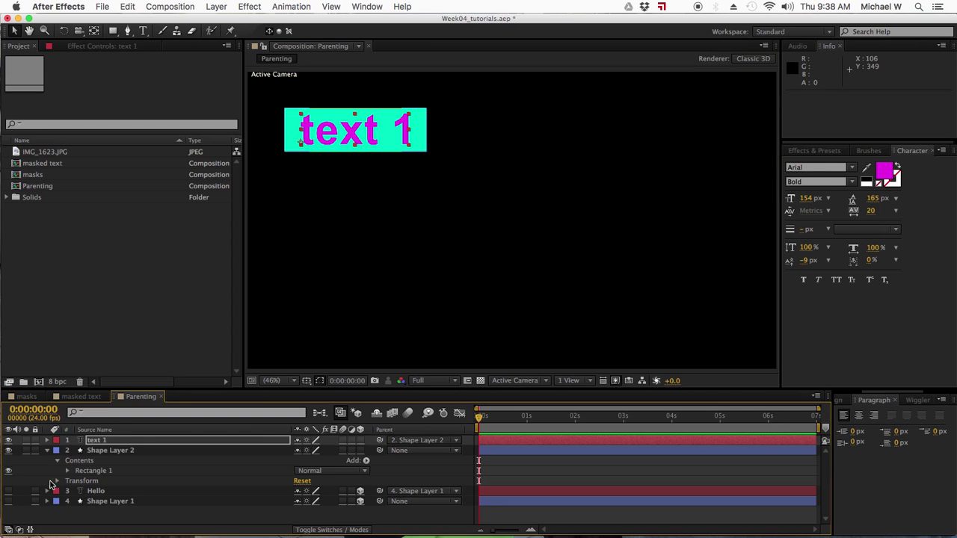
# Step: Collapse Shape Layer 2, mark Hello and Shape Layer 1 as shy, and hide shy layers in the timeline
pyautogui.click(48, 451)
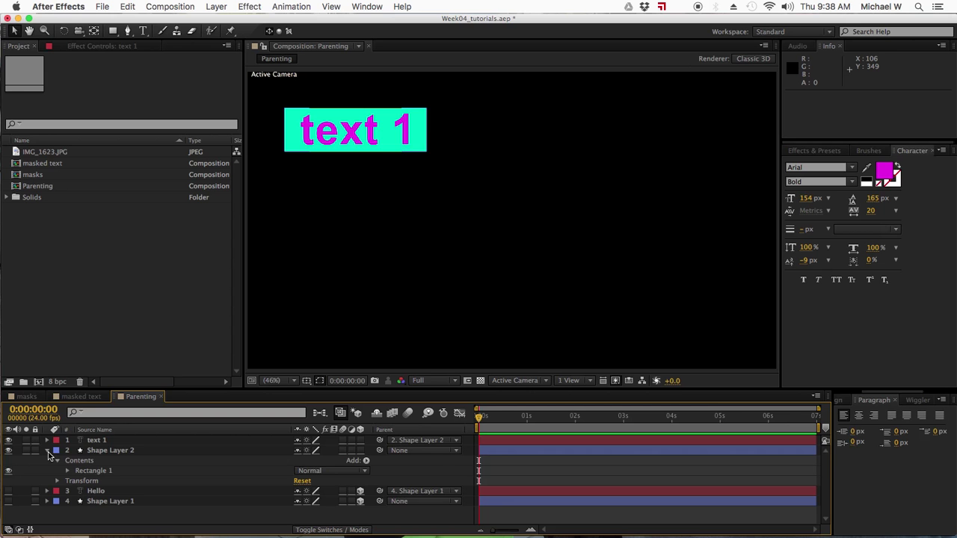
pyautogui.click(298, 461)
pyautogui.click(298, 471)
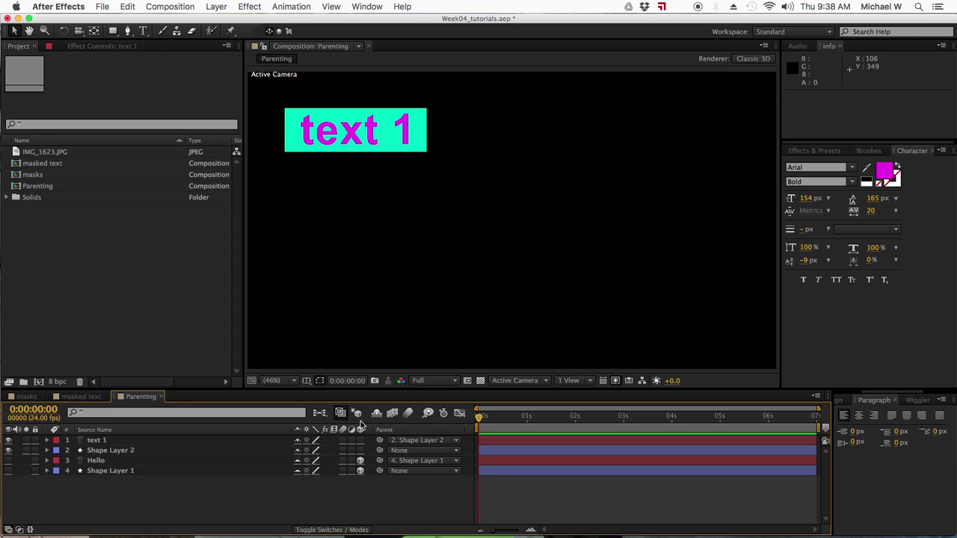
pyautogui.click(376, 415)
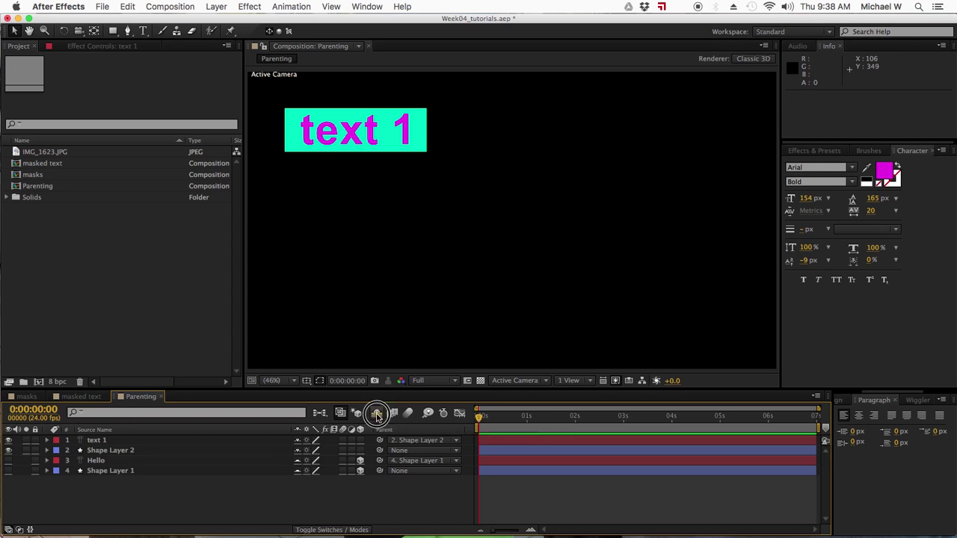
# Step: Duplicate the text 1 layer and Shape Layer 2, and place the copied shape directly beneath the copied text in the layer stack
pyautogui.click(97, 442)
pyautogui.keyDown('shift'); pyautogui.click(98, 453); pyautogui.keyUp('shift')
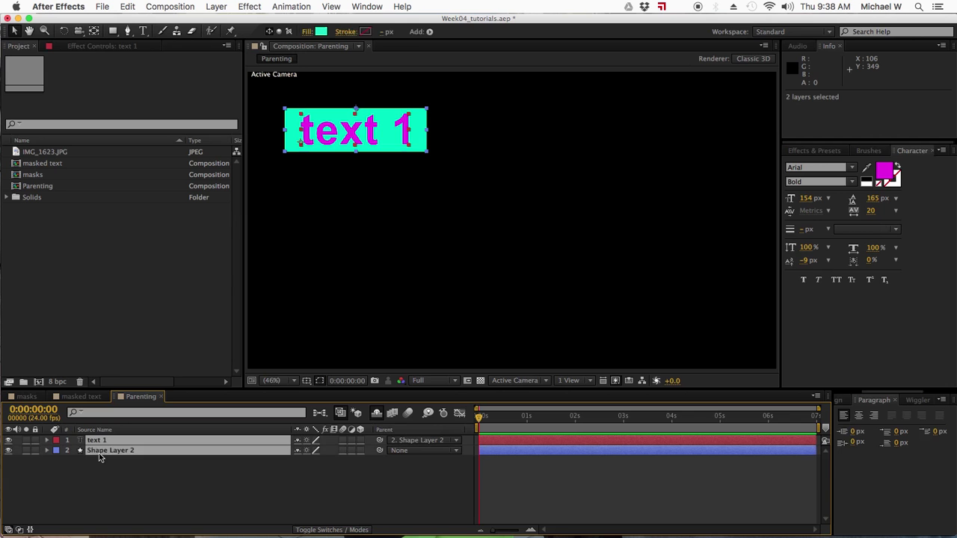
pyautogui.press('super+d')
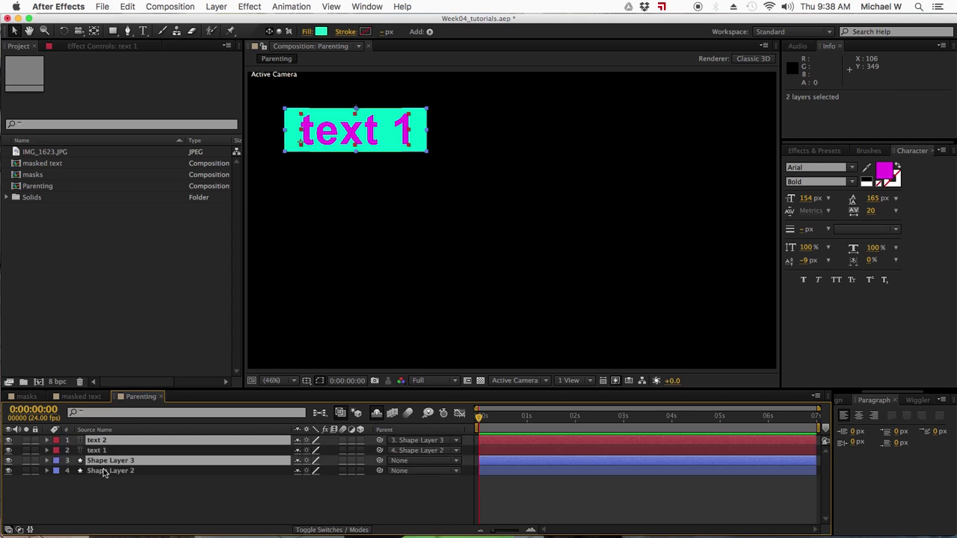
pyautogui.moveTo(107, 465); pyautogui.dragTo(97, 453)
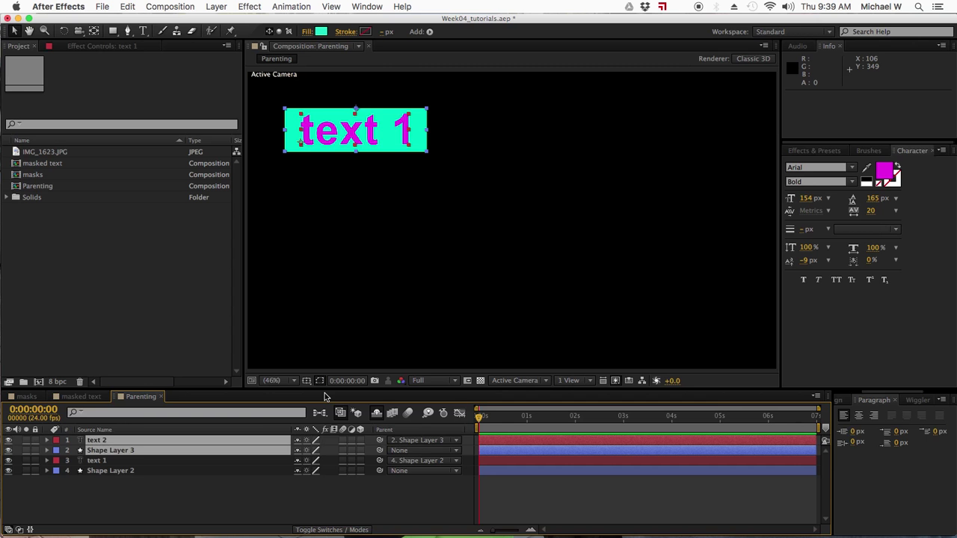
# Step: Nudge the duplicated text and rectangle straight down in 10-pixel steps, leaving a small gap beneath the original box
pyautogui.hotkey('shift', 'Down')
pyautogui.hotkey('shift', 'Down')
pyautogui.hotkey('shift', 'Down')
pyautogui.hotkey('shift', 'Down')
pyautogui.hotkey('shift', 'Down')
pyautogui.hotkey('shift', 'Down')
pyautogui.hotkey('shift', 'Down')
pyautogui.hotkey('shift', 'Down')
pyautogui.hotkey('shift', 'Down')
pyautogui.hotkey('shift', 'Down')
pyautogui.hotkey('shift', 'Down')
pyautogui.hotkey('shift', 'Down')
pyautogui.hotkey('shift', 'Down')
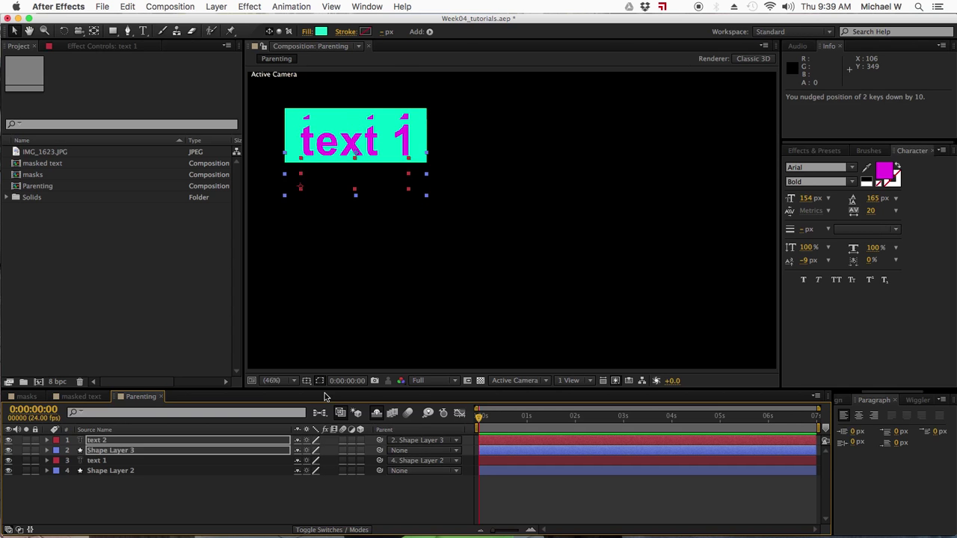
pyautogui.hotkey('shift', 'Down')
pyautogui.hotkey('shift', 'Down')
pyautogui.hotkey('shift', 'Down')
pyautogui.hotkey('shift', 'Down')
pyautogui.hotkey('shift', 'Down')
pyautogui.hotkey('shift', 'Down')
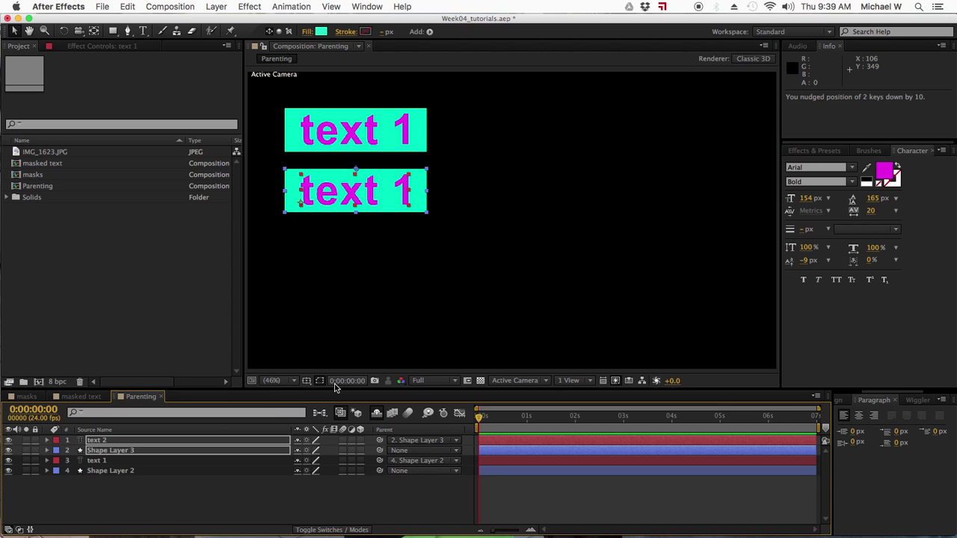
# Step: Duplicate the second text and rectangle pair, and move the new shape layer directly beneath its text layer in the stack
pyautogui.press('super+d')
pyautogui.click(115, 462)
pyautogui.moveTo(116, 462); pyautogui.dragTo(115, 446)
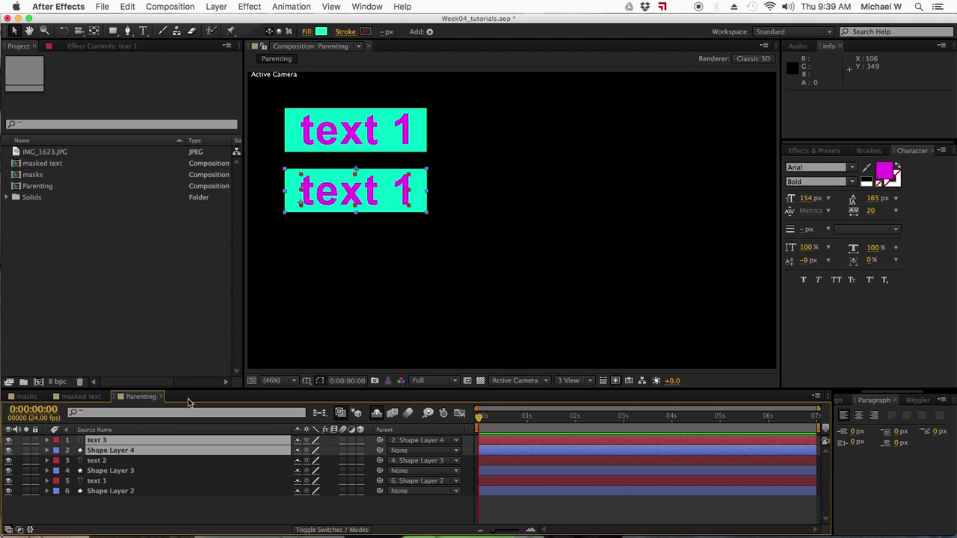
# Step: Nudge the third text and rectangle pair straight down in 10-pixel steps, leaving the same gap beneath the second box, and deselect it
pyautogui.hotkey('shift', 'Down')
pyautogui.hotkey('shift', 'Down')
pyautogui.hotkey('shift', 'Down')
pyautogui.hotkey('shift', 'Down')
pyautogui.hotkey('shift', 'Down')
pyautogui.hotkey('shift', 'Down')
pyautogui.hotkey('shift', 'Down')
pyautogui.hotkey('shift', 'Down')
pyautogui.hotkey('shift', 'Down')
pyautogui.hotkey('shift', 'Down')
pyautogui.hotkey('shift', 'Down')
pyautogui.hotkey('shift', 'Down')
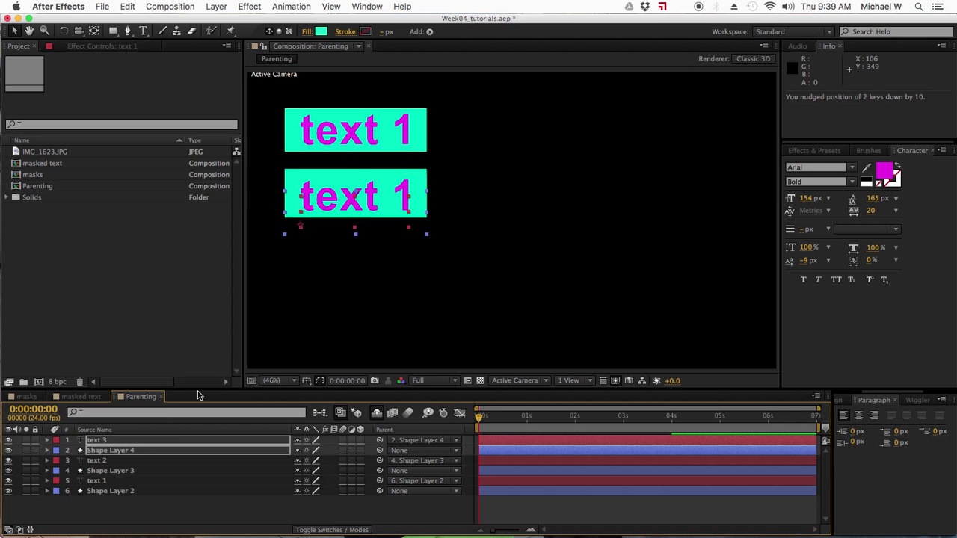
pyautogui.hotkey('shift', 'Down')
pyautogui.hotkey('shift', 'Down')
pyautogui.hotkey('shift', 'Down')
pyautogui.hotkey('shift', 'Down')
pyautogui.hotkey('shift', 'Down')
pyautogui.hotkey('shift', 'Down')
pyautogui.hotkey('shift', 'Down')
pyautogui.hotkey('shift', 'Down')
pyautogui.hotkey('shift', 'Down')
pyautogui.hotkey('shift', 'Down')
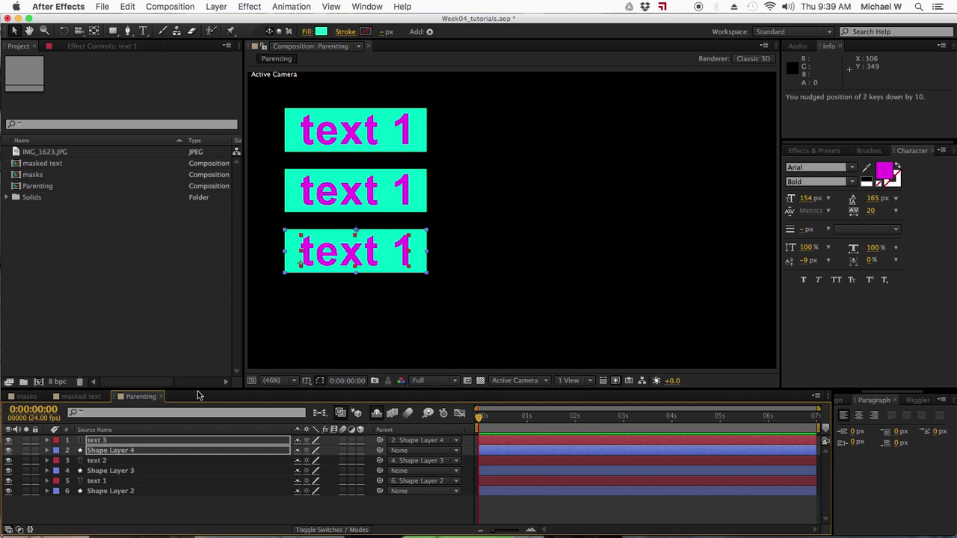
pyautogui.click(165, 514)
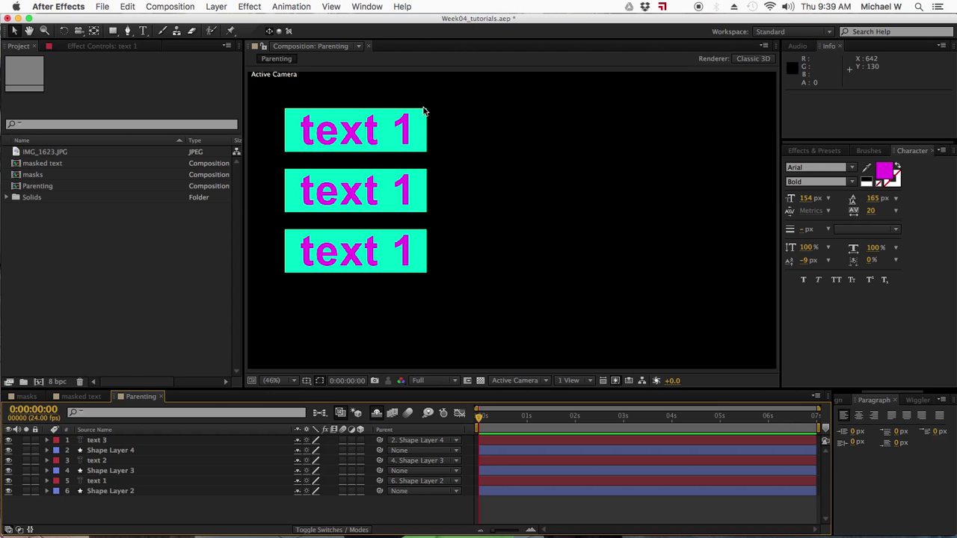
# Step: Parent Shape Layer 4 and Shape Layer 3 to Shape Layer 2
pyautogui.click(99, 492)
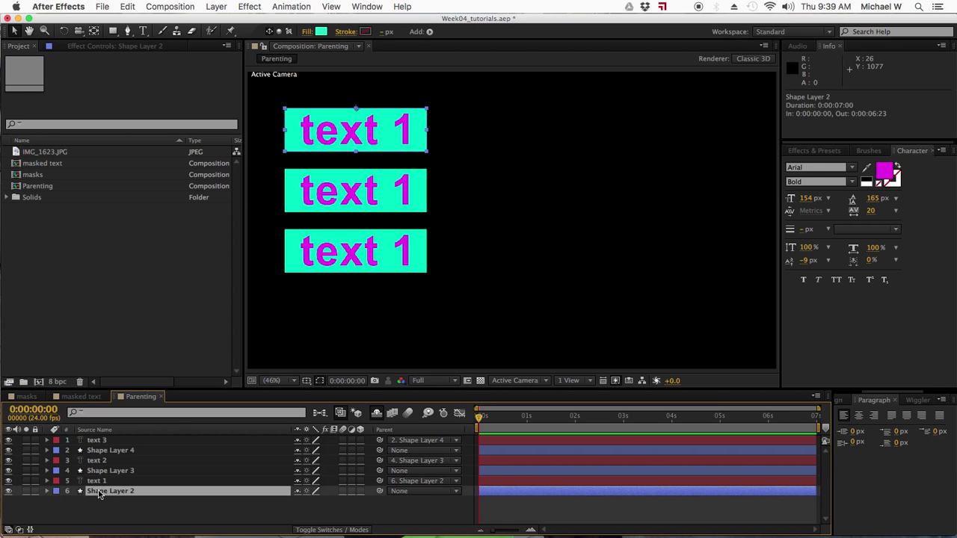
pyautogui.click(106, 471)
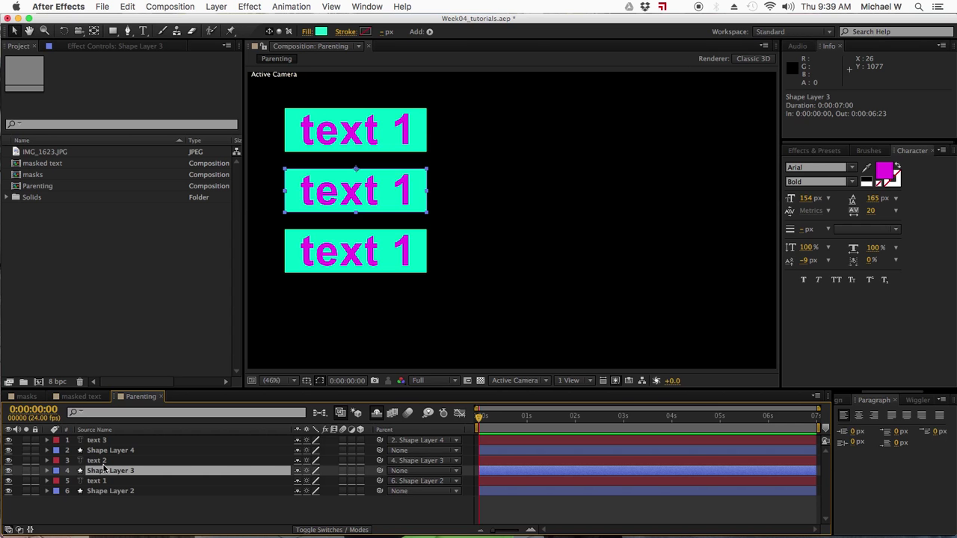
pyautogui.click(98, 442)
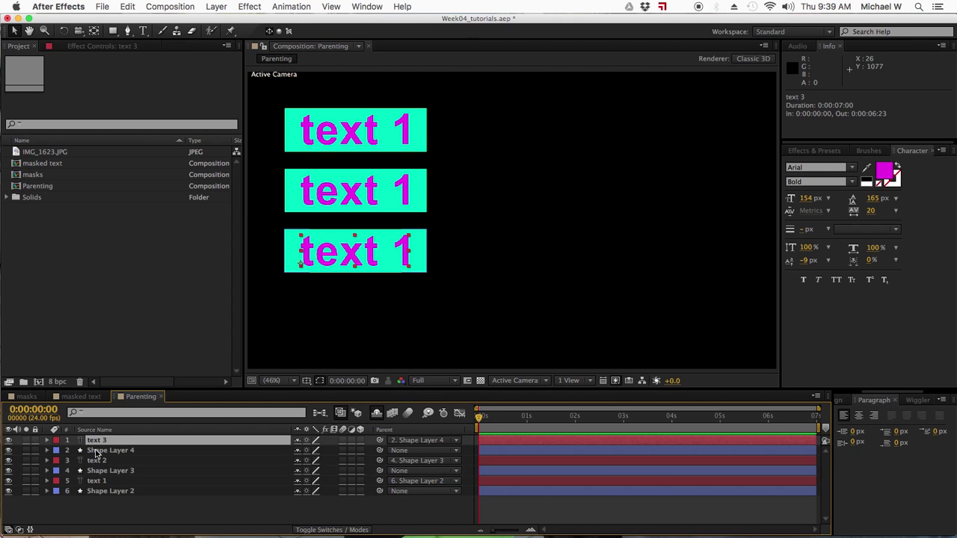
pyautogui.click(96, 451)
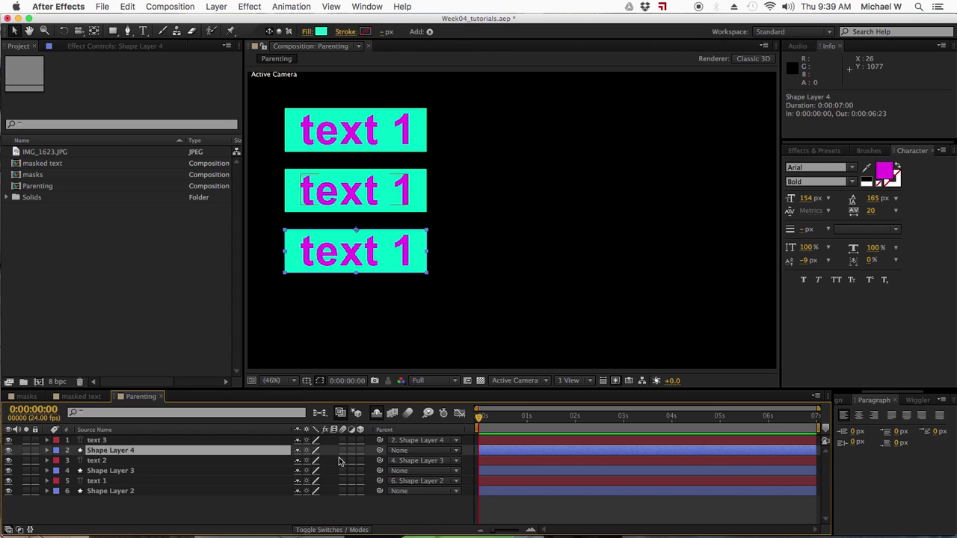
pyautogui.moveTo(380, 453); pyautogui.dragTo(112, 493)
pyautogui.click(116, 472)
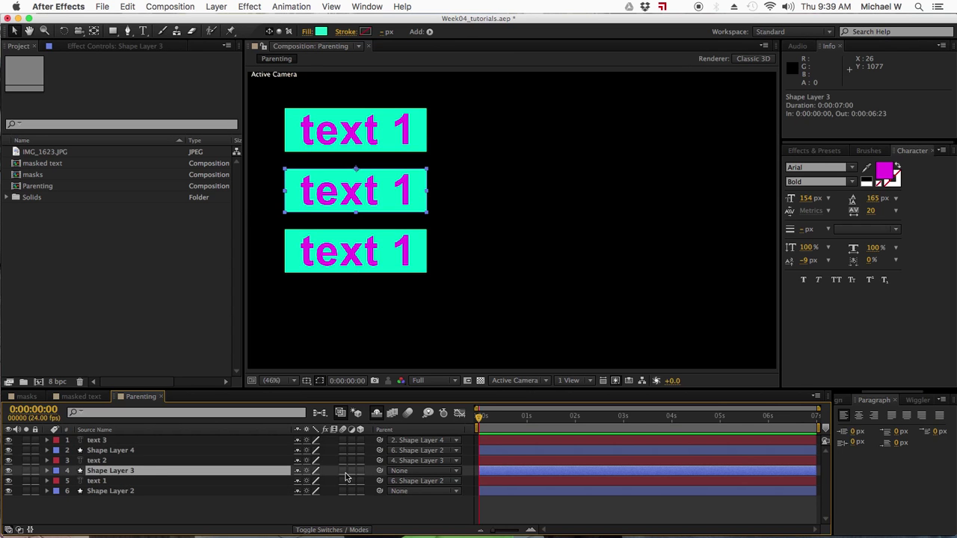
pyautogui.moveTo(380, 471); pyautogui.dragTo(116, 491)
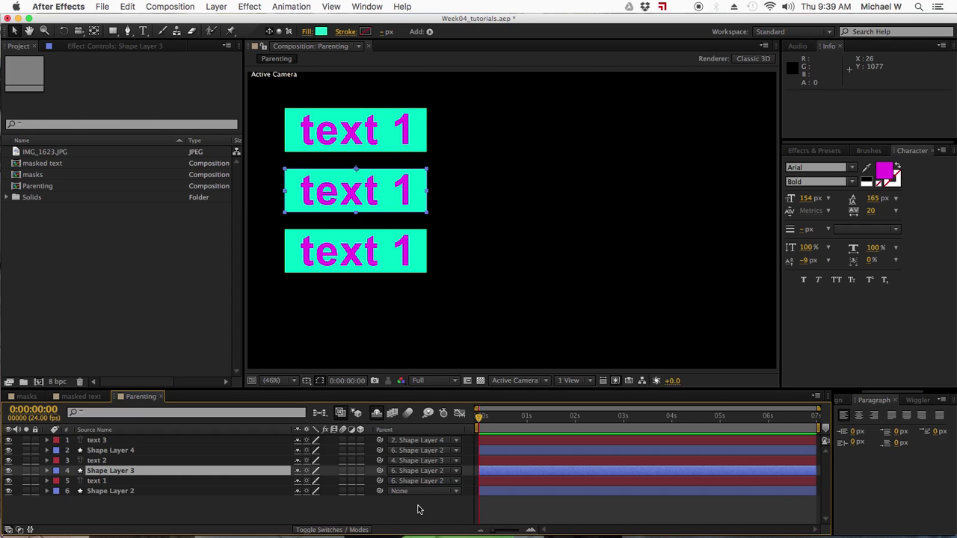
# Step: Reveal the rotation of Shape Layer 2, try rotating it with its child layers, and undo the rotation
pyautogui.click(111, 492)
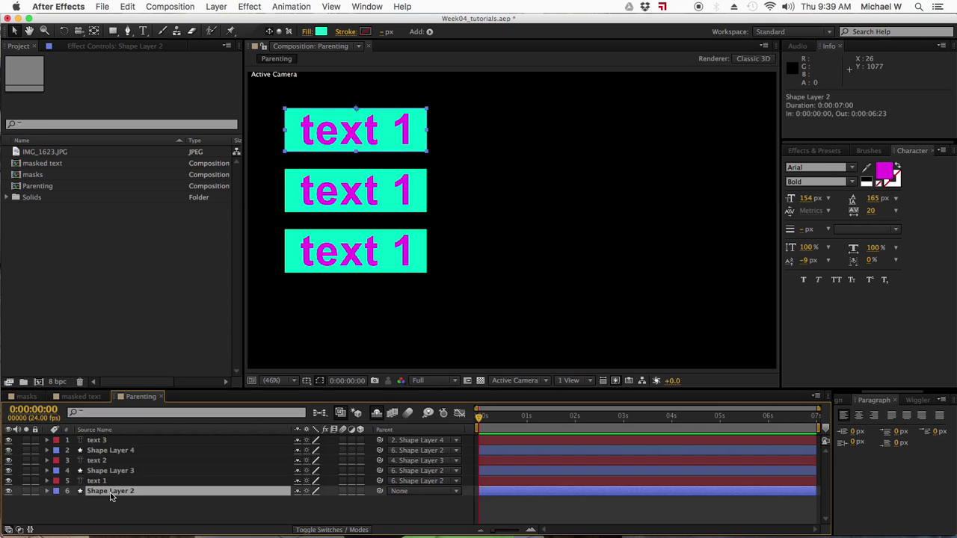
pyautogui.press('r')
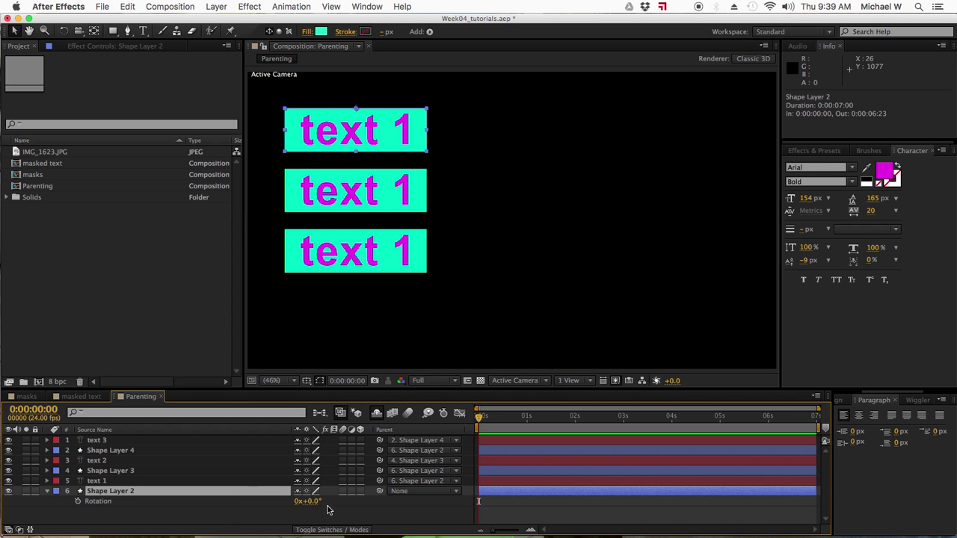
pyautogui.moveTo(318, 510); pyautogui.dragTo(329, 508)
pyautogui.hotkey('ctrl', 'z')
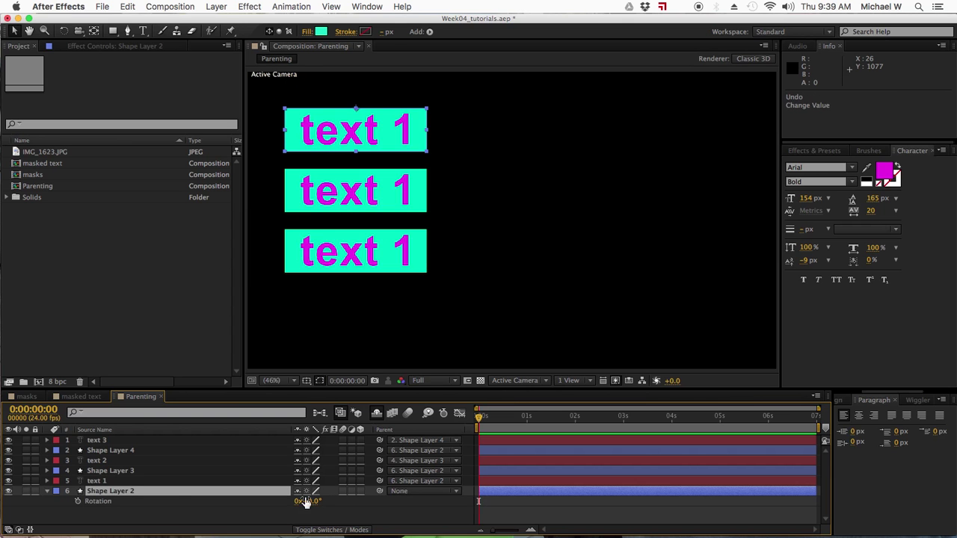
# Step: Make all six visible text and shape layers 3D layers
pyautogui.moveTo(360, 441); pyautogui.dragTo(363, 493)
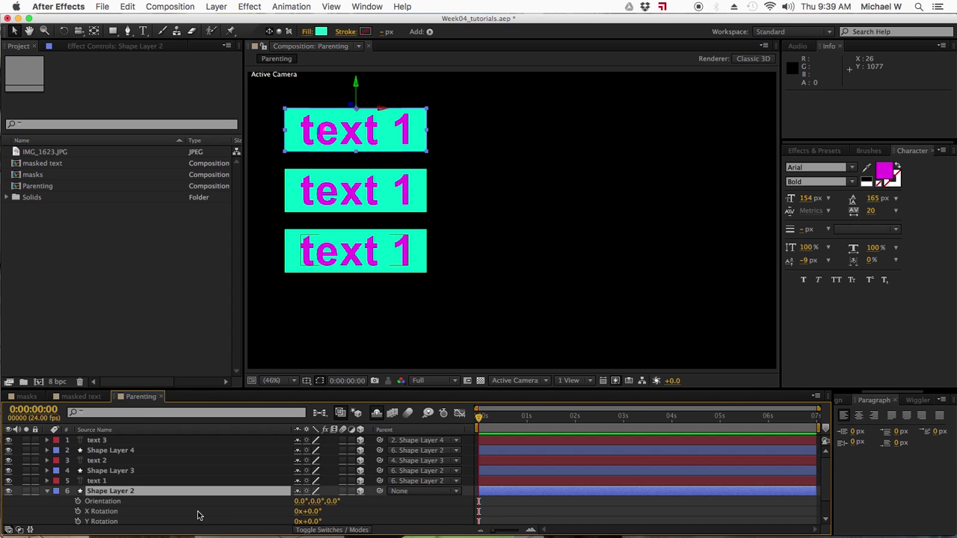
# Step: Try tilting Shape Layer 2 to an X orientation of 317°, and undo the change
pyautogui.click(300, 492)
pyautogui.moveTo(299, 493); pyautogui.dragTo(270, 490)
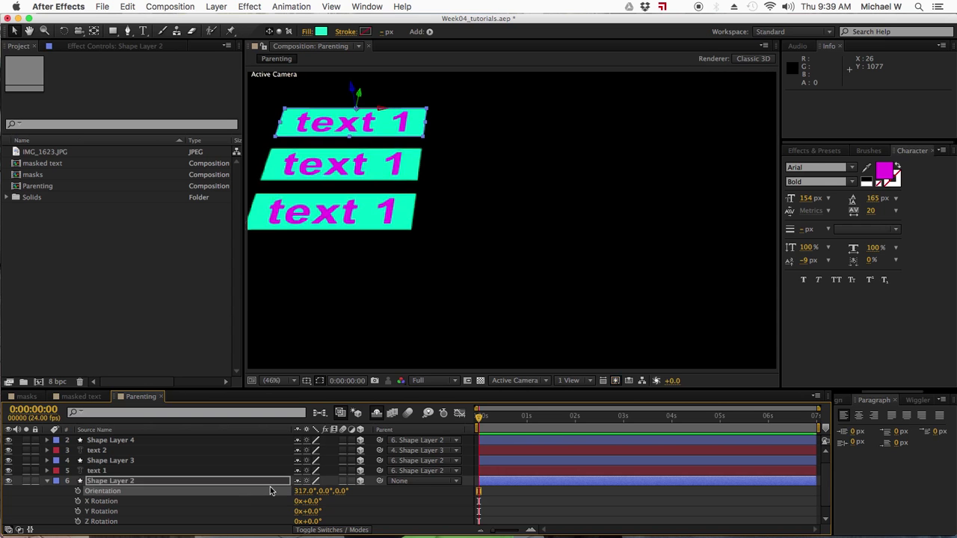
pyautogui.press('super+z')
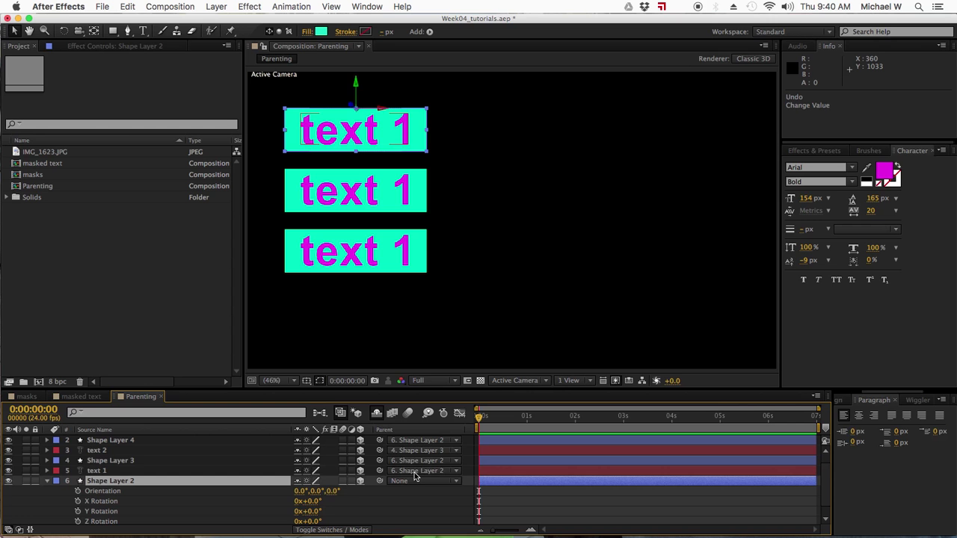
# Step: Set the parent of Shape Layer 3 and Shape Layer 4 to None
pyautogui.click(112, 461)
pyautogui.click(446, 461)
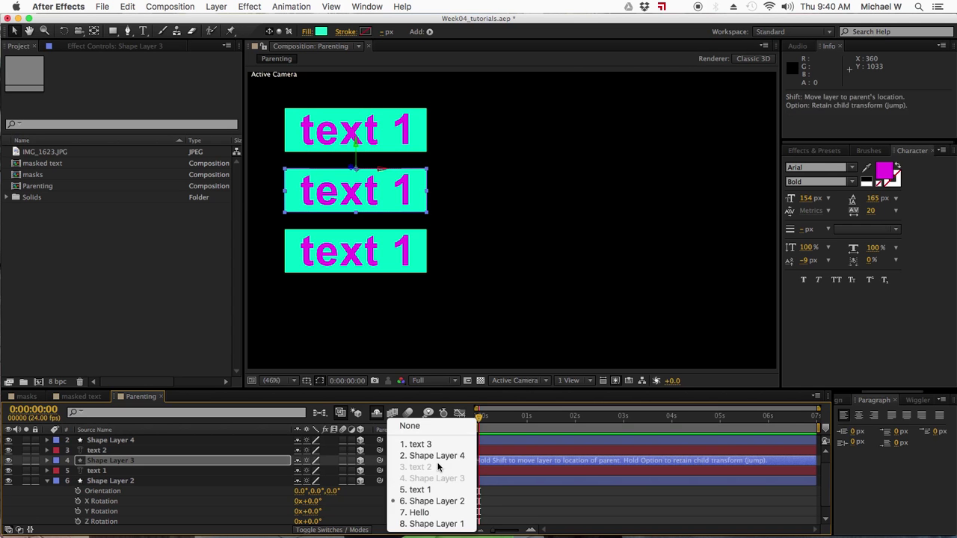
pyautogui.click(410, 426)
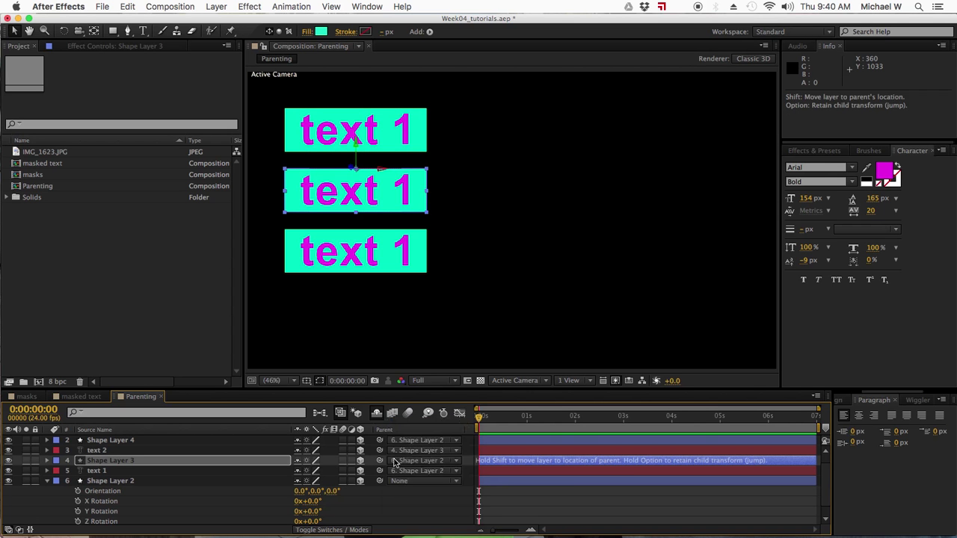
pyautogui.click(111, 440)
pyautogui.click(412, 441)
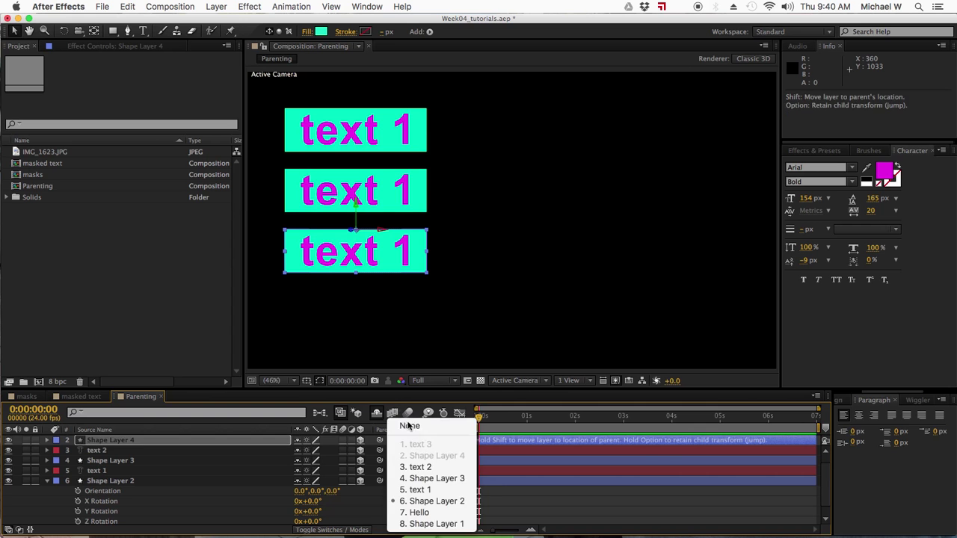
pyautogui.click(409, 426)
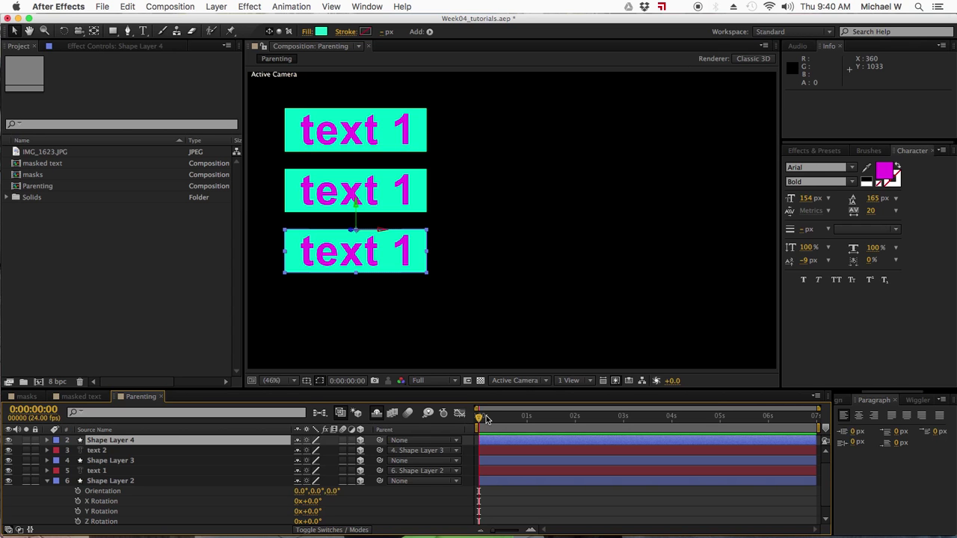
# Step: Keyframe Shape Layer 2's X Rotation at 0° on frame 0, 55° on frame 4, −42° on frame 8 and 34° on frame 12
pyautogui.click(119, 481)
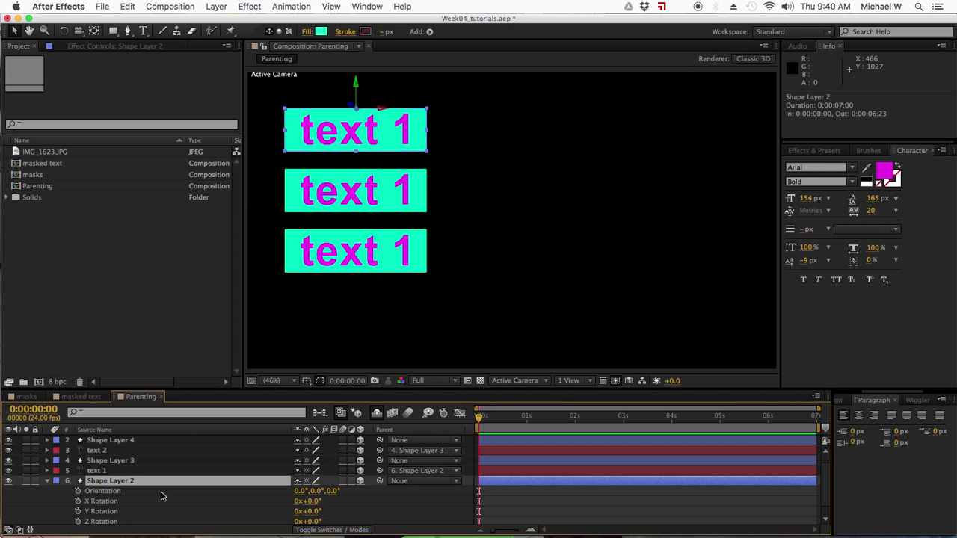
pyautogui.click(77, 502)
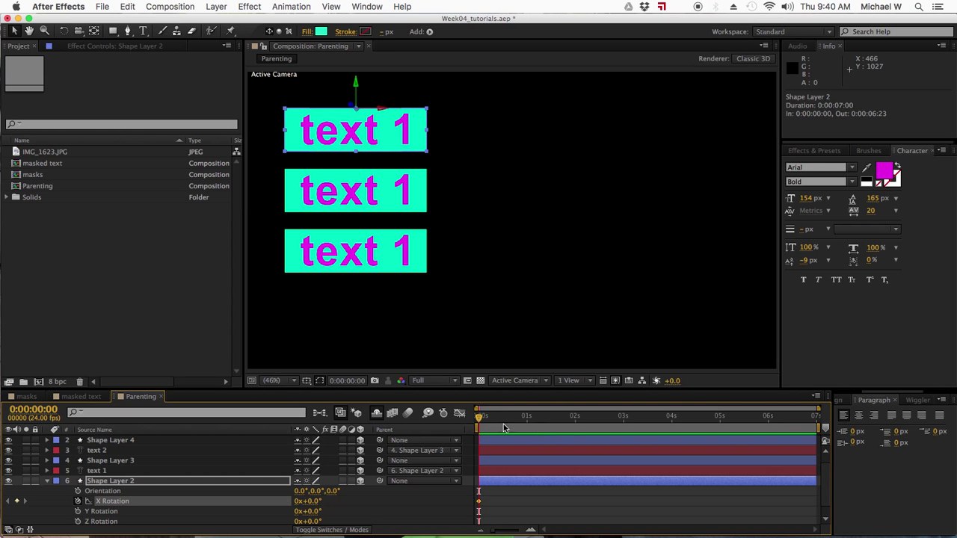
pyautogui.moveTo(483, 424); pyautogui.dragTo(490, 423)
pyautogui.moveTo(309, 502); pyautogui.dragTo(348, 507)
pyautogui.moveTo(488, 418); pyautogui.dragTo(497, 420)
pyautogui.moveTo(316, 503); pyautogui.dragTo(258, 506)
pyautogui.moveTo(493, 420); pyautogui.dragTo(502, 420)
pyautogui.moveTo(313, 506); pyautogui.dragTo(357, 505)
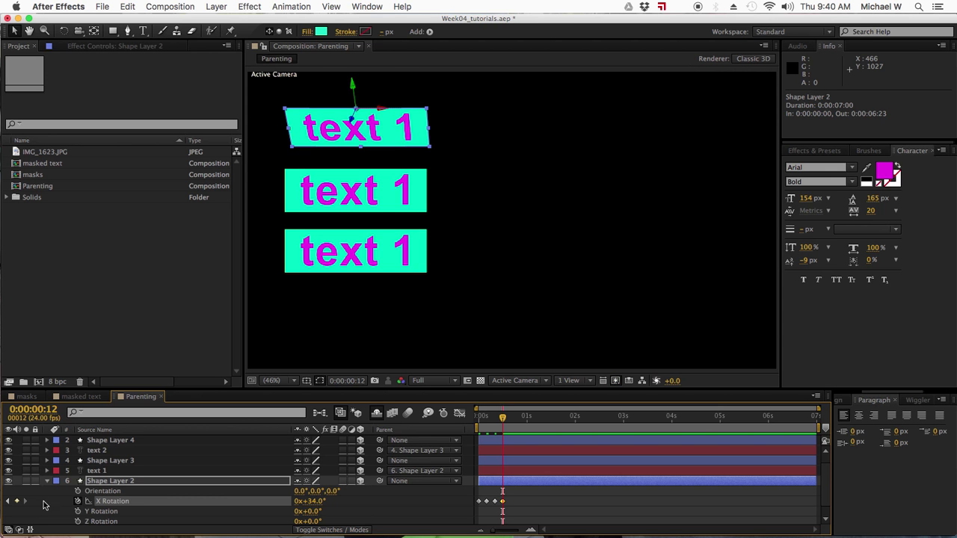
pyautogui.click(8, 504)
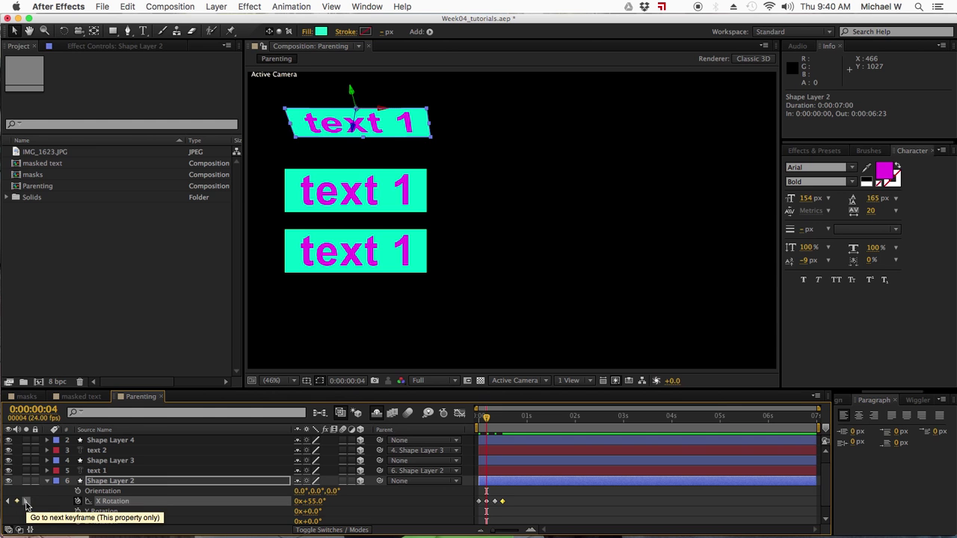
pyautogui.click(25, 503)
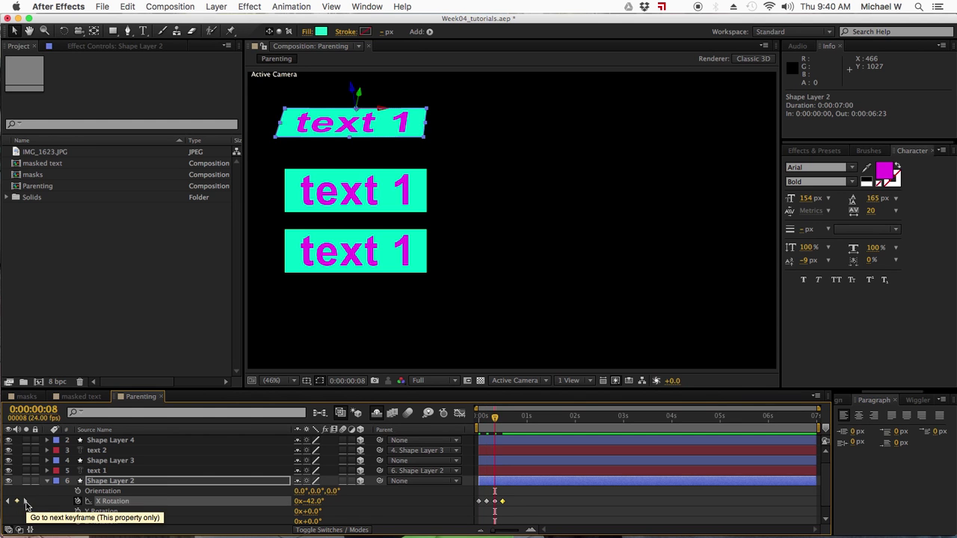
pyautogui.click(25, 502)
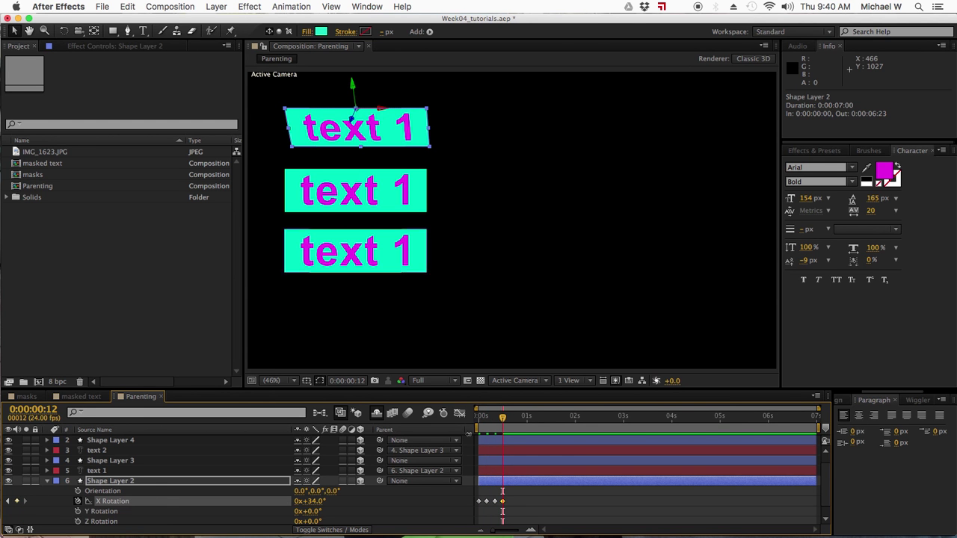
# Step: Add X Rotation keyframes to Shape Layer 2 of −24° at frame 15 and 22° at frame 18
pyautogui.moveTo(503, 416); pyautogui.dragTo(508, 420)
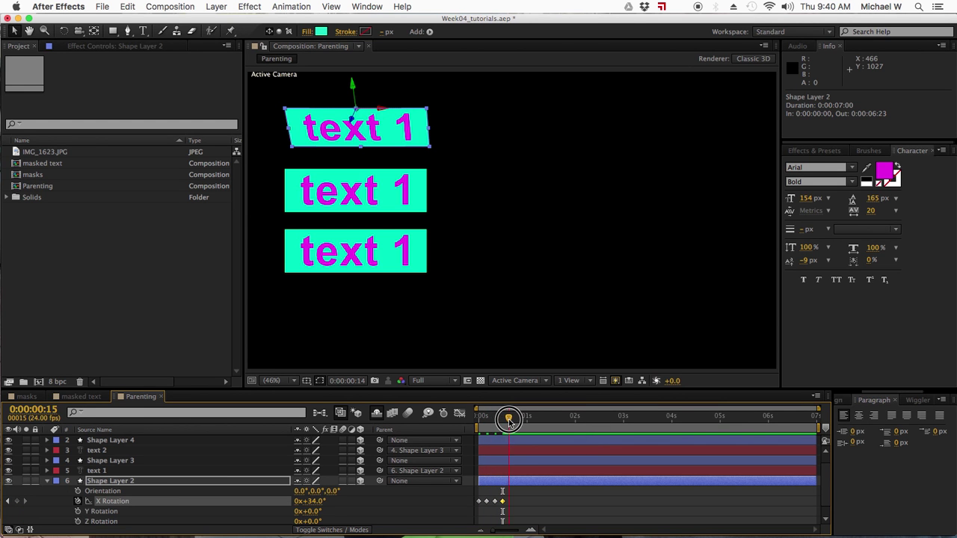
pyautogui.moveTo(317, 506); pyautogui.dragTo(289, 507)
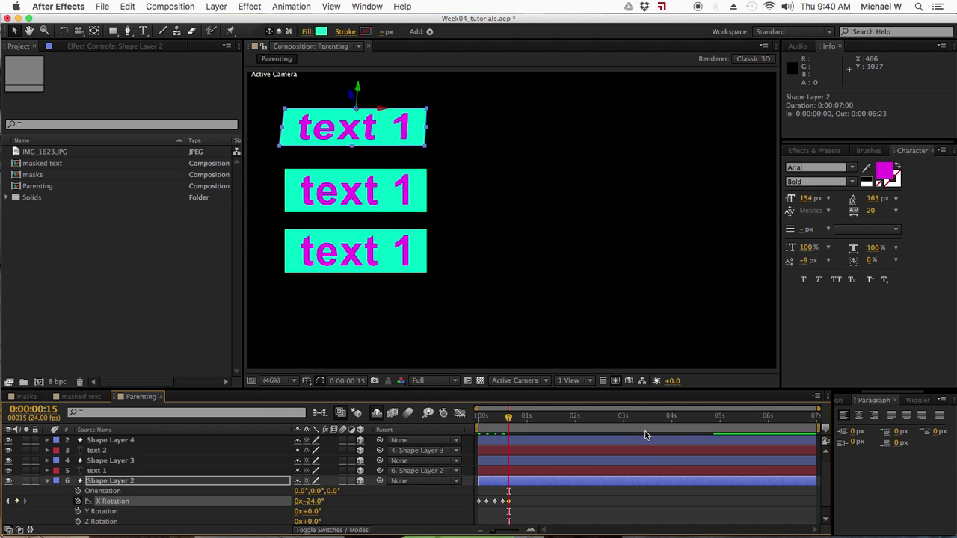
pyautogui.click(512, 420)
pyautogui.moveTo(512, 420); pyautogui.dragTo(516, 420)
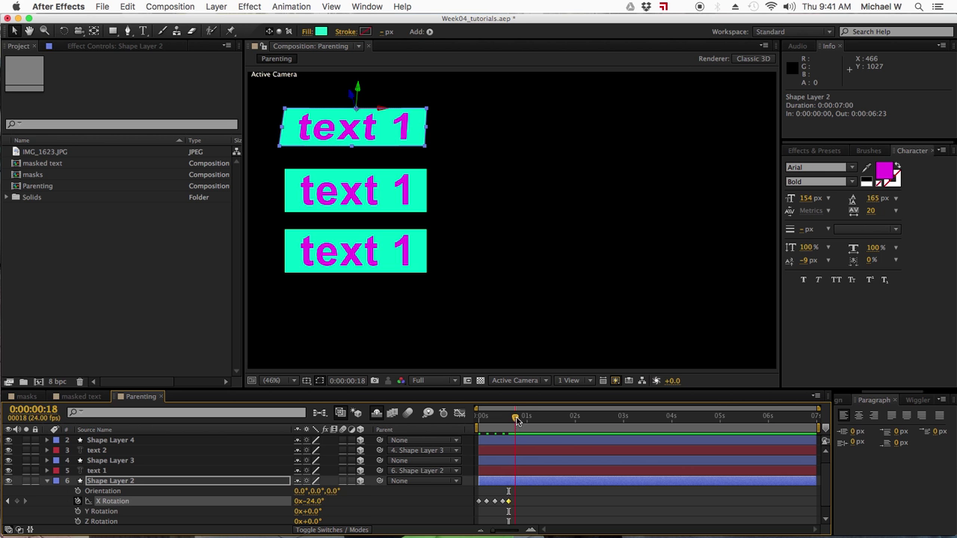
pyautogui.moveTo(315, 508); pyautogui.dragTo(344, 506)
# Step: Add alternating, shrinking X Rotation keyframes to Shape Layer 2 from frame 21 onward, down to −6° and ending at 0° at 0:00:01:04
pyautogui.moveTo(515, 419); pyautogui.dragTo(522, 419)
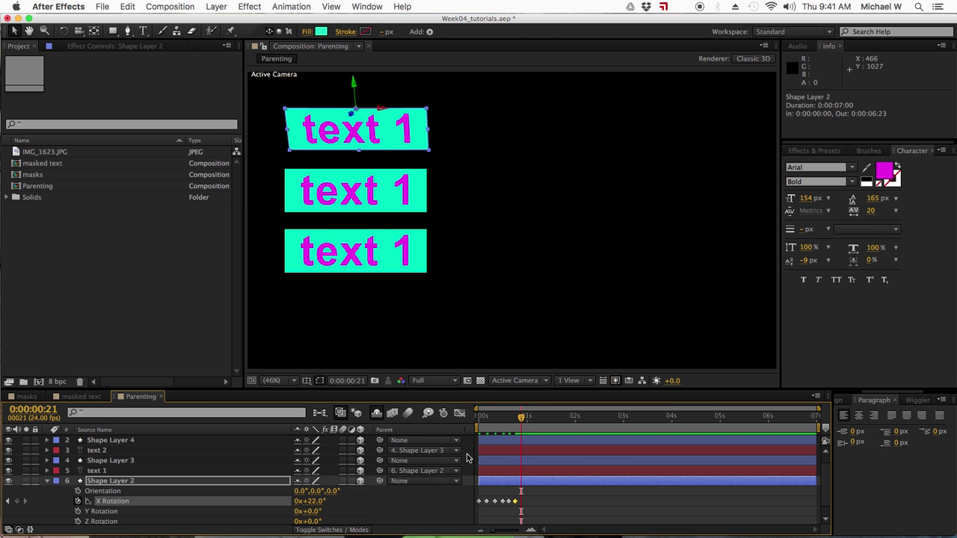
pyautogui.moveTo(321, 499); pyautogui.dragTo(297, 504)
pyautogui.moveTo(522, 424); pyautogui.dragTo(527, 419)
pyautogui.click(312, 502)
pyautogui.moveTo(314, 507); pyautogui.dragTo(322, 509)
pyautogui.moveTo(528, 418); pyautogui.dragTo(532, 420)
pyautogui.moveTo(312, 507); pyautogui.dragTo(302, 508)
pyautogui.moveTo(530, 417); pyautogui.dragTo(534, 417)
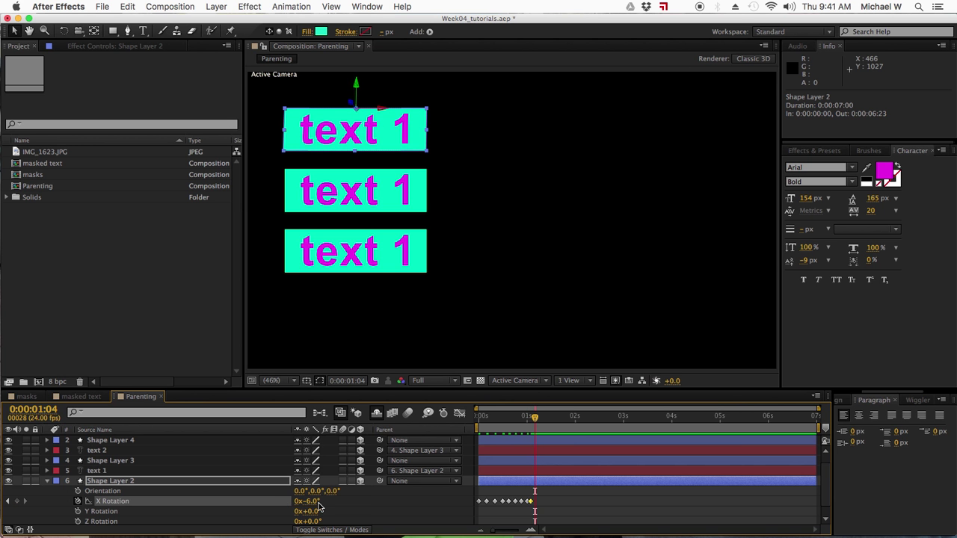
pyautogui.moveTo(317, 509); pyautogui.dragTo(322, 508)
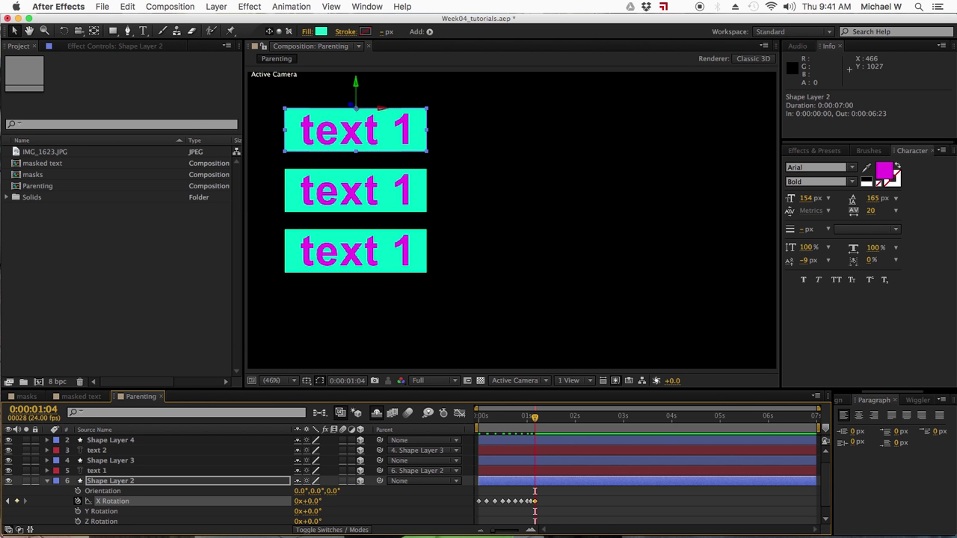
# Step: Select all X Rotation keyframes of Shape Layer 2 and apply Easy Ease to them
pyautogui.moveTo(543, 493); pyautogui.dragTo(481, 507)
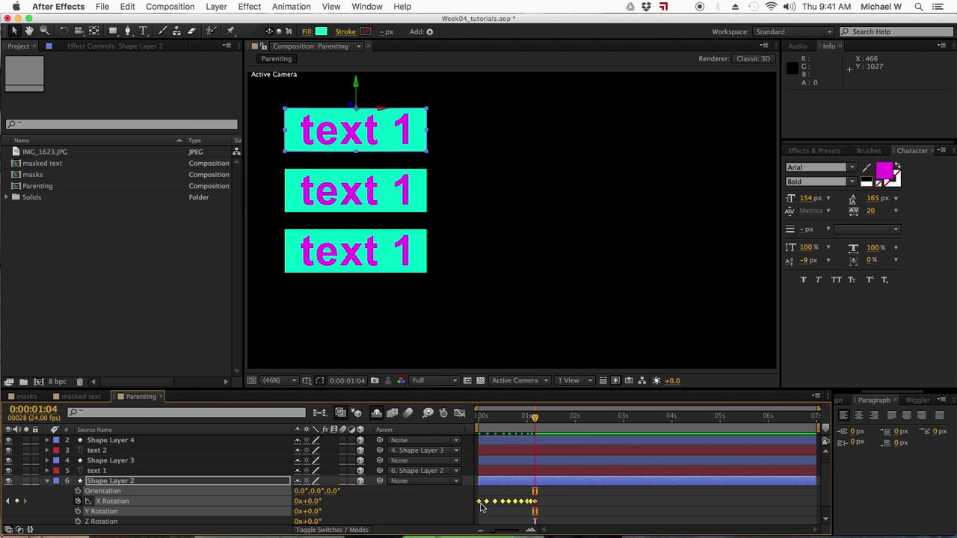
pyautogui.moveTo(545, 496); pyautogui.dragTo(481, 507)
pyautogui.rightClick(481, 507)
pyautogui.moveTo(507, 527)
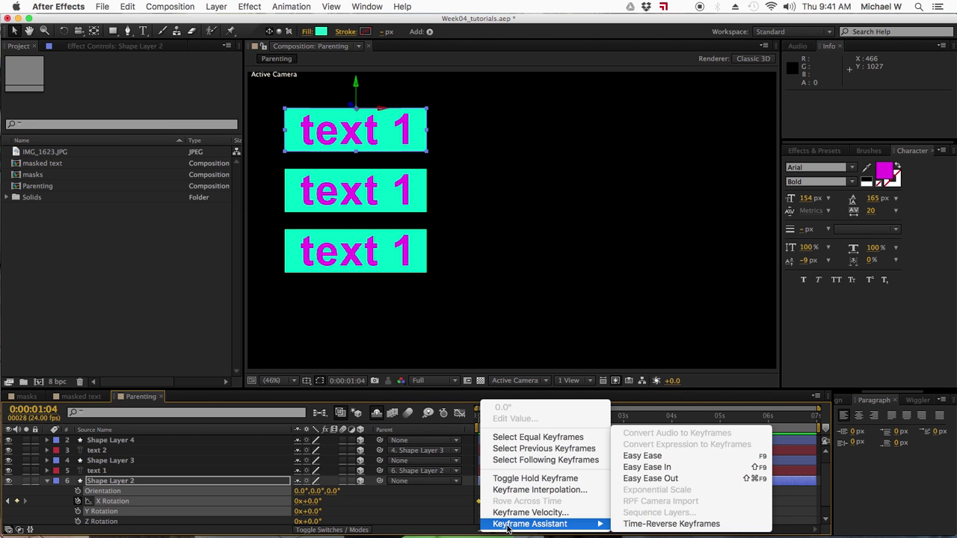
pyautogui.click(651, 456)
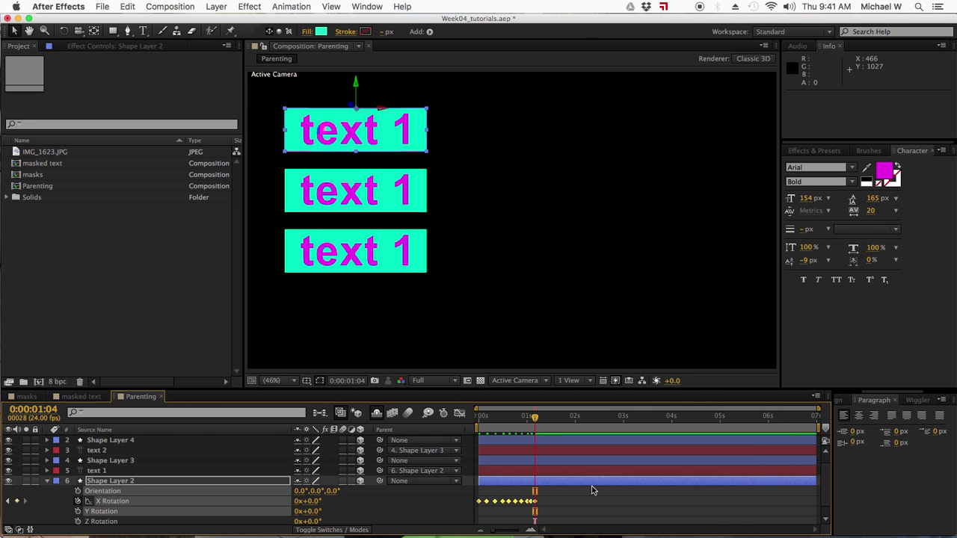
# Step: Play back the swinging animation of the first text box from the start of the composition
pyautogui.click(480, 526)
pyautogui.moveTo(488, 417); pyautogui.dragTo(457, 422)
pyautogui.press('space')
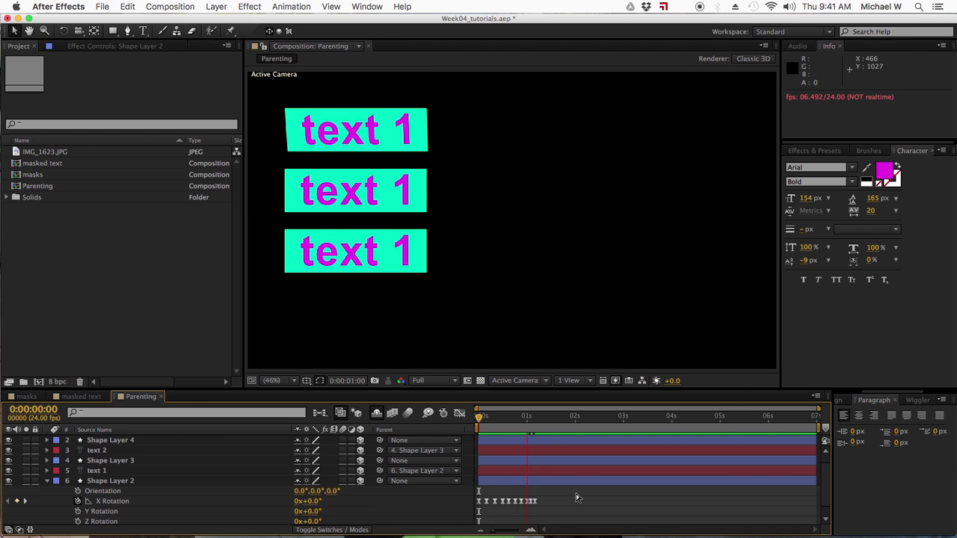
# Step: Stop the playback, return to the start of the composition and collapse the properties of Shape Layer 2
pyautogui.press('space')
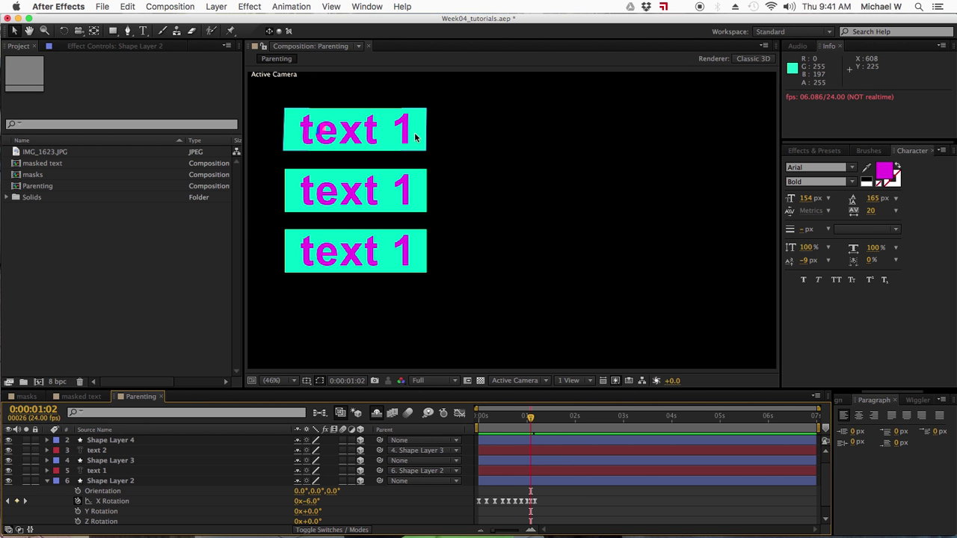
pyautogui.click(529, 419)
pyautogui.moveTo(530, 419); pyautogui.dragTo(447, 423)
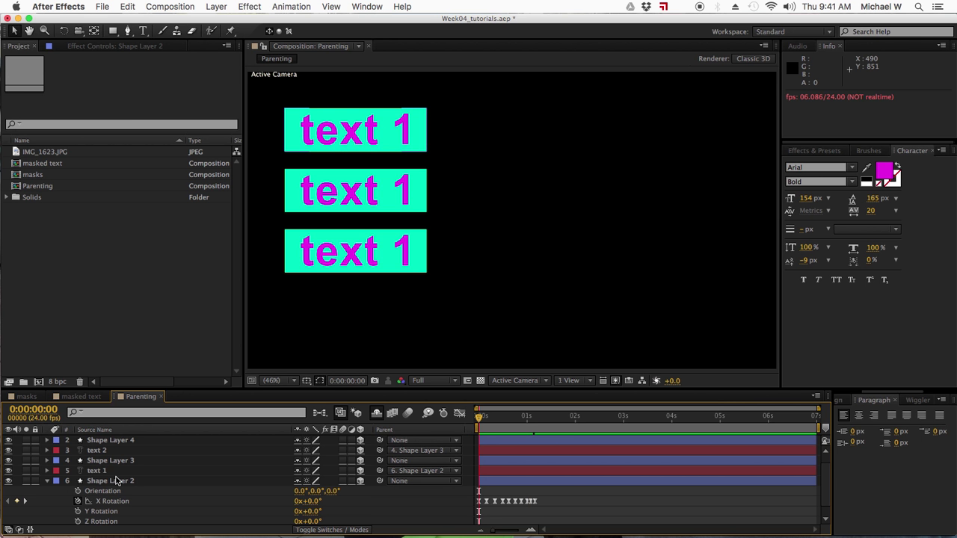
pyautogui.press('r')
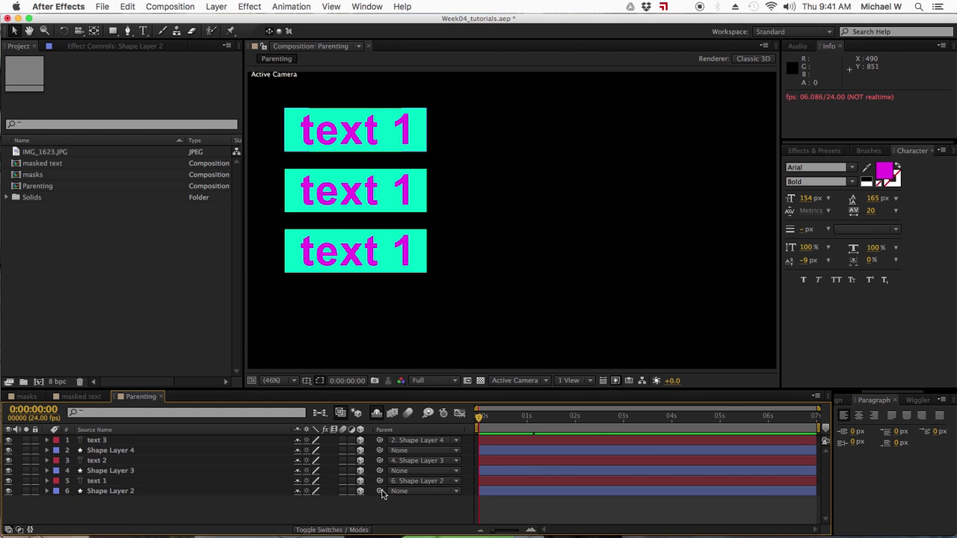
pyautogui.click(399, 494)
pyautogui.click(175, 512)
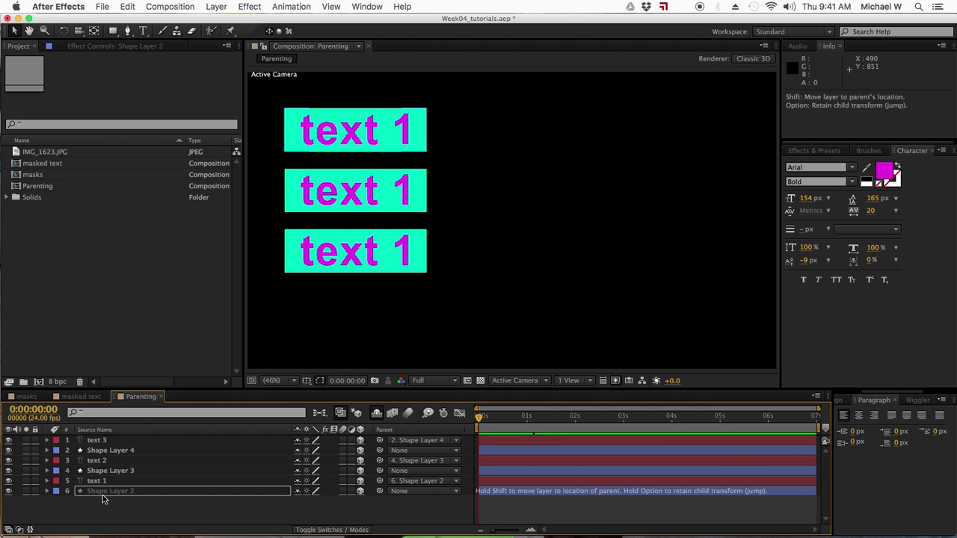
pyautogui.click(105, 492)
pyautogui.click(108, 471)
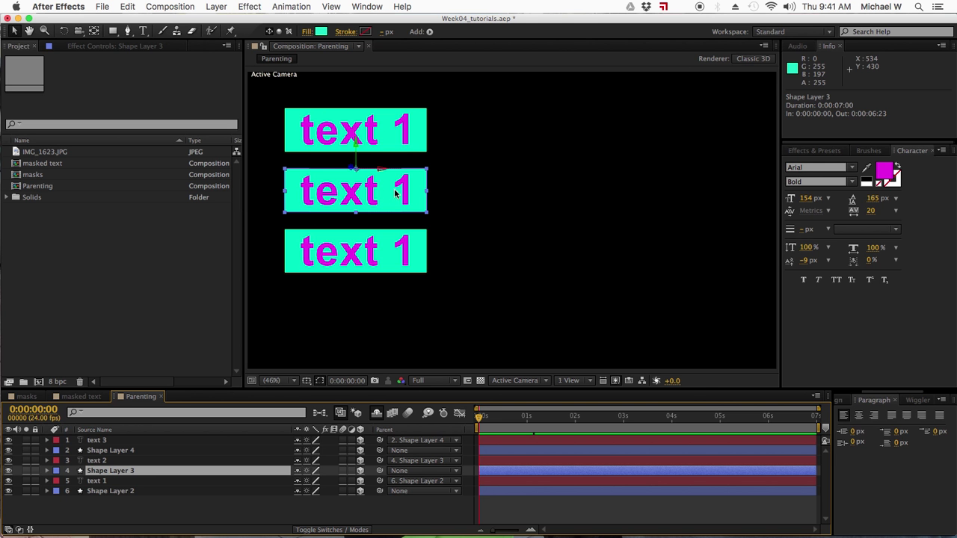
# Step: Copy all X Rotation keyframes of Shape Layer 2 to Shape Layer 3 and shift the copies about 3 frames later
pyautogui.click(99, 490)
pyautogui.press('u')
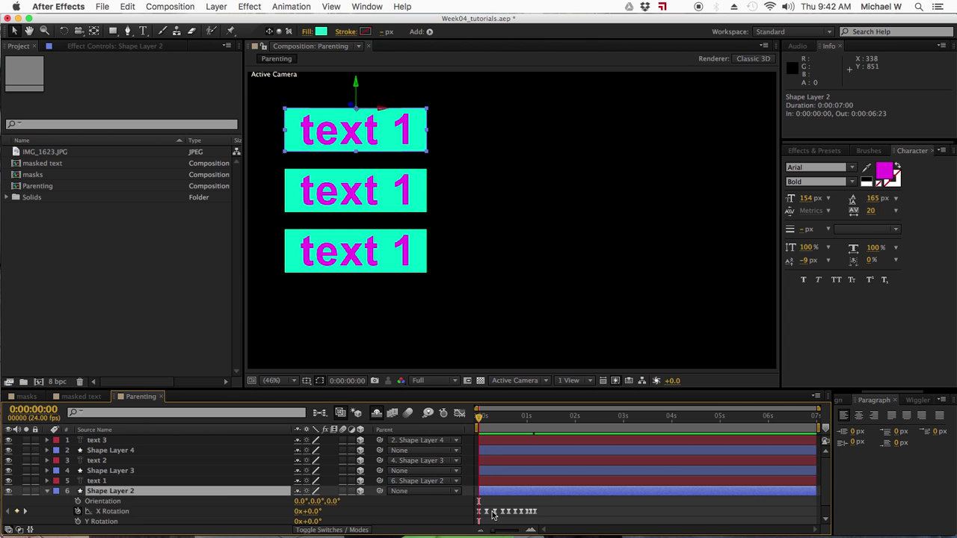
pyautogui.moveTo(554, 497); pyautogui.dragTo(473, 518)
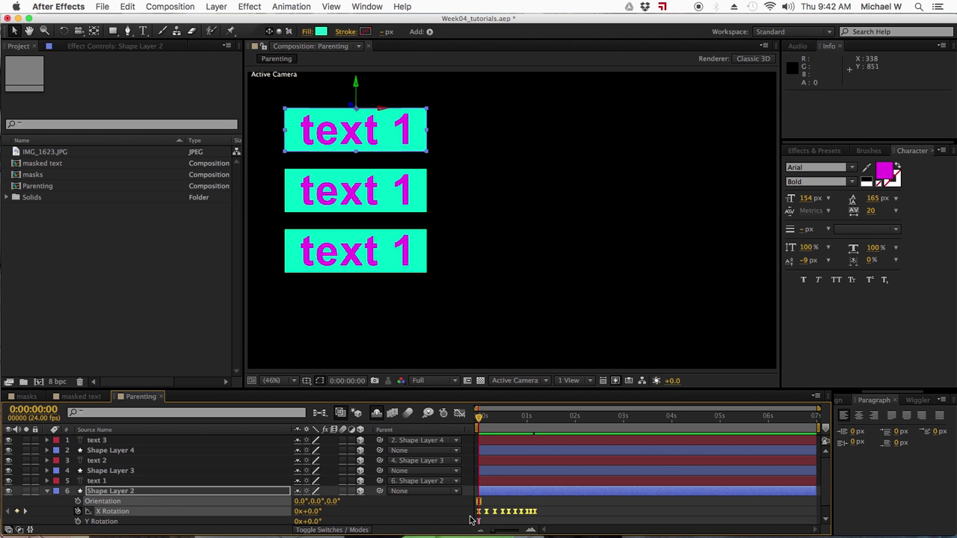
pyautogui.click(491, 471)
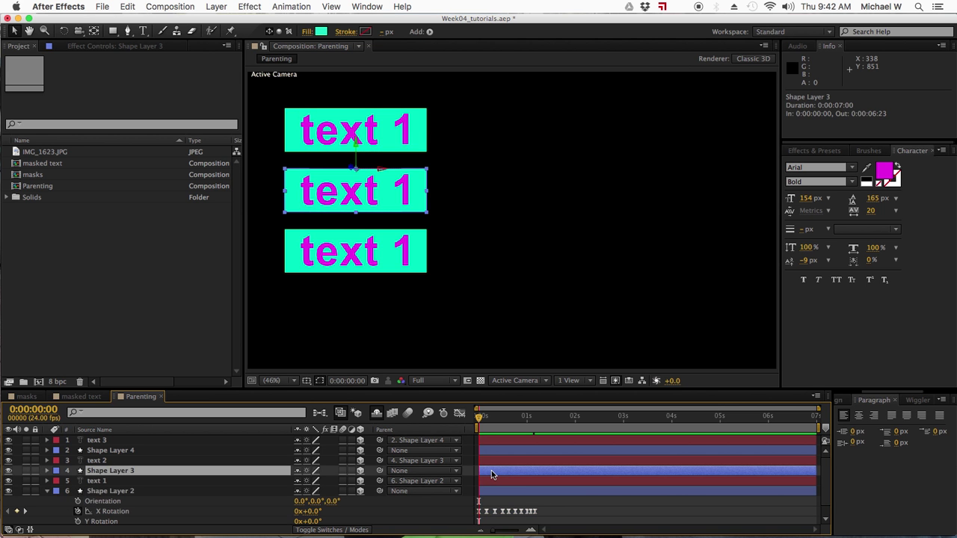
pyautogui.hotkey('ctrl', 'v')
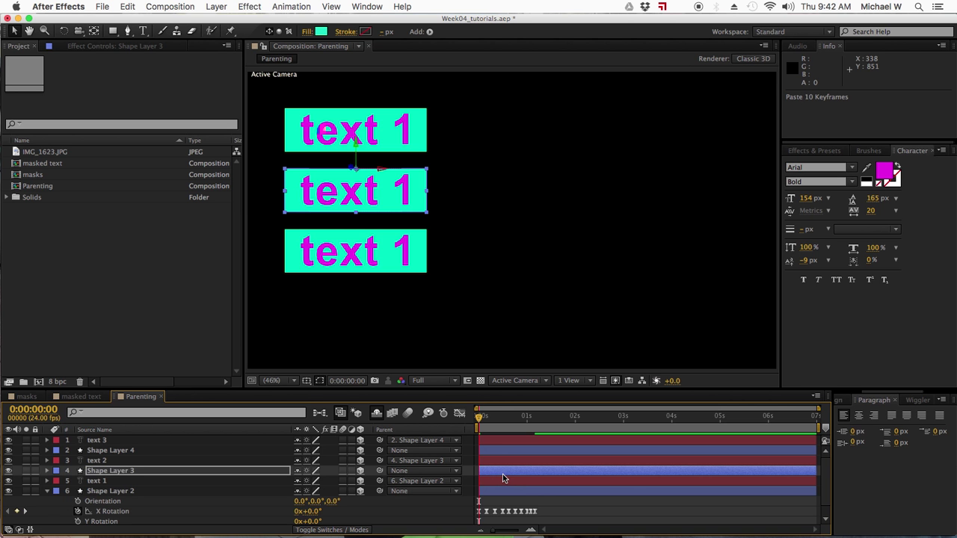
pyautogui.press('u')
pyautogui.moveTo(533, 482); pyautogui.dragTo(540, 482)
# Step: Paste the same X Rotation keyframes onto Shape Layer 4 and shift them to start about 6 frames in
pyautogui.click(496, 451)
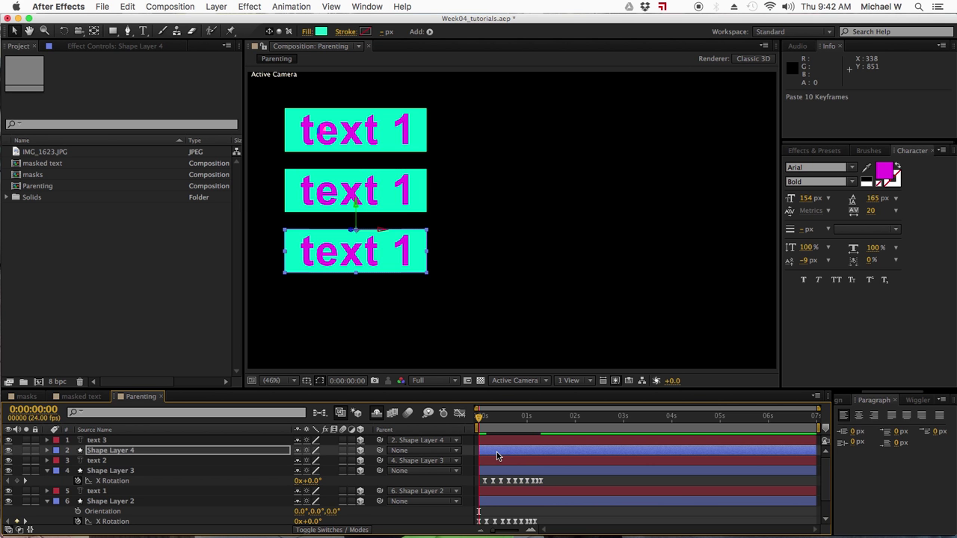
pyautogui.press('super+v')
pyautogui.moveTo(548, 460); pyautogui.dragTo(507, 464)
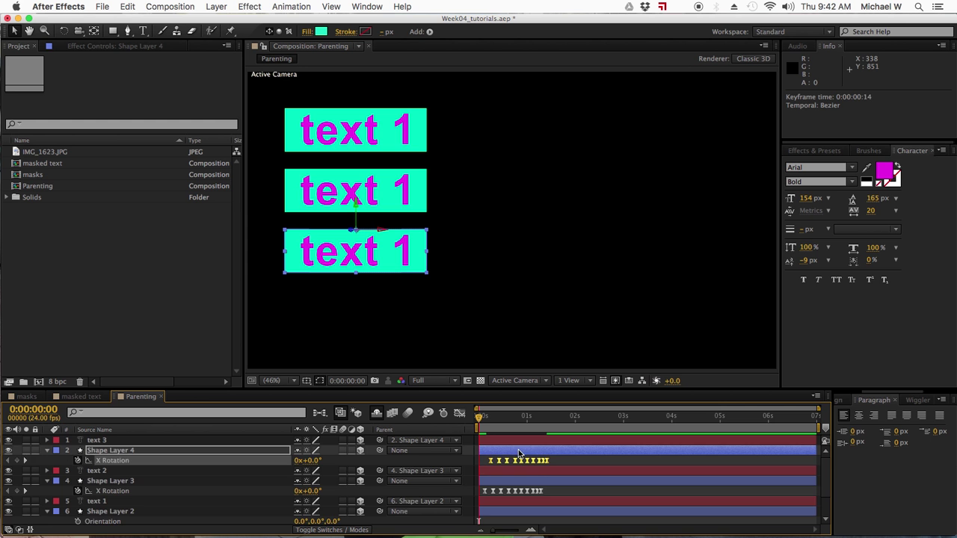
# Step: Collapse the keyframe display of all three shape layers and return to the start of the composition
pyautogui.press('u')
pyautogui.click(524, 471)
pyautogui.press('u')
pyautogui.click(524, 492)
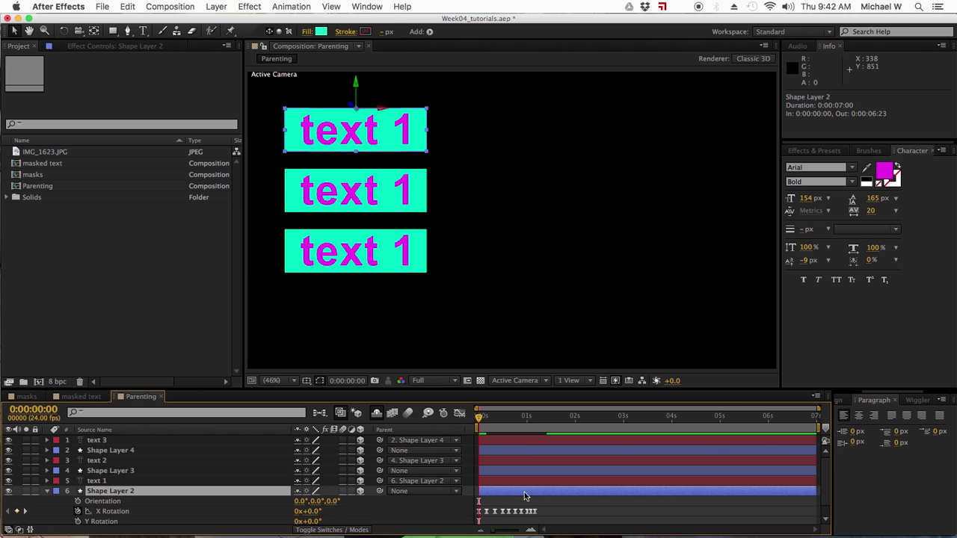
pyautogui.press('u')
pyautogui.moveTo(478, 416)
pyautogui.mouseDown()
pyautogui.moveTo(551, 417)
pyautogui.moveTo(464, 417)
pyautogui.mouseUp()
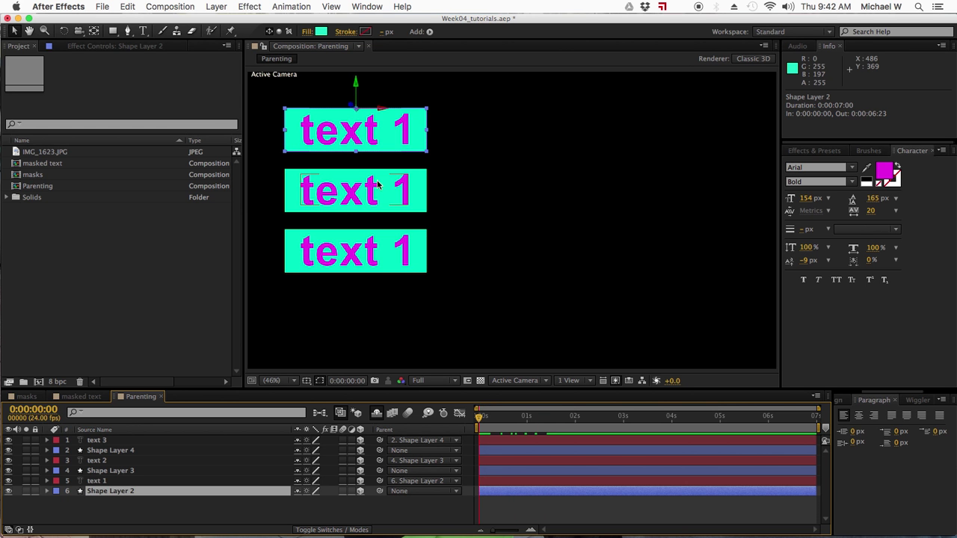
# Step: Parent Shape Layer 3 to Shape Layer 2, and Shape Layer 4 to Shape Layer 3
pyautogui.click(97, 471)
pyautogui.moveTo(379, 471); pyautogui.dragTo(132, 496)
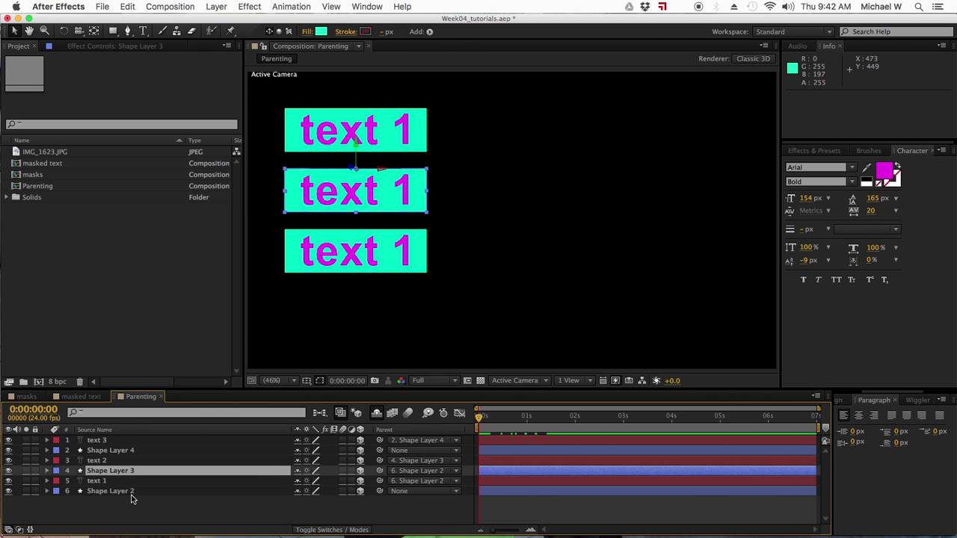
pyautogui.click(114, 451)
pyautogui.moveTo(379, 451); pyautogui.dragTo(132, 471)
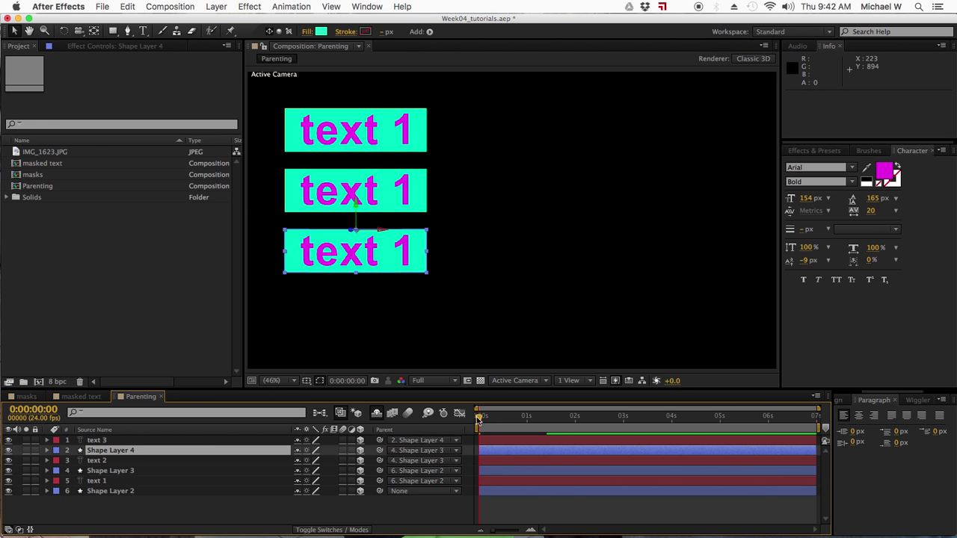
# Step: Deselect the layers and play back the chained swinging of the three text boxes from the start
pyautogui.click(500, 510)
pyautogui.press('space')
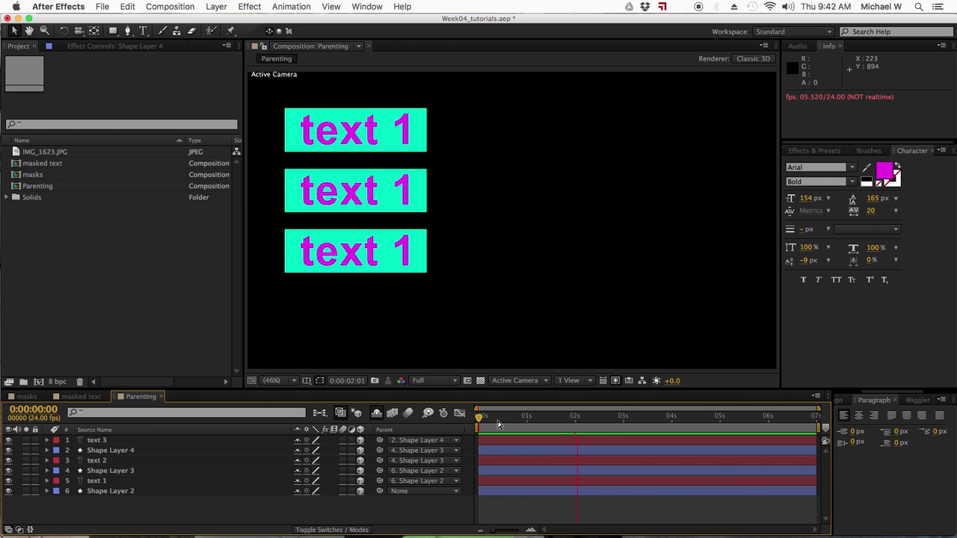
pyautogui.press('space')
# Step: Reveal the X Rotation keyframes of all three shape layers and examine the staggered swing at frame 11
pyautogui.click(521, 451)
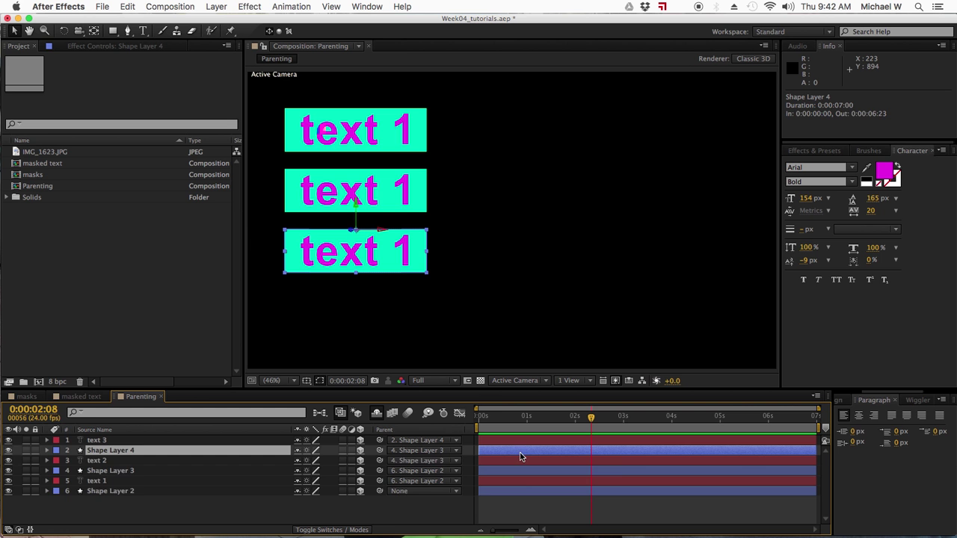
pyautogui.press('u')
pyautogui.press('super+shift+a')
pyautogui.press('u')
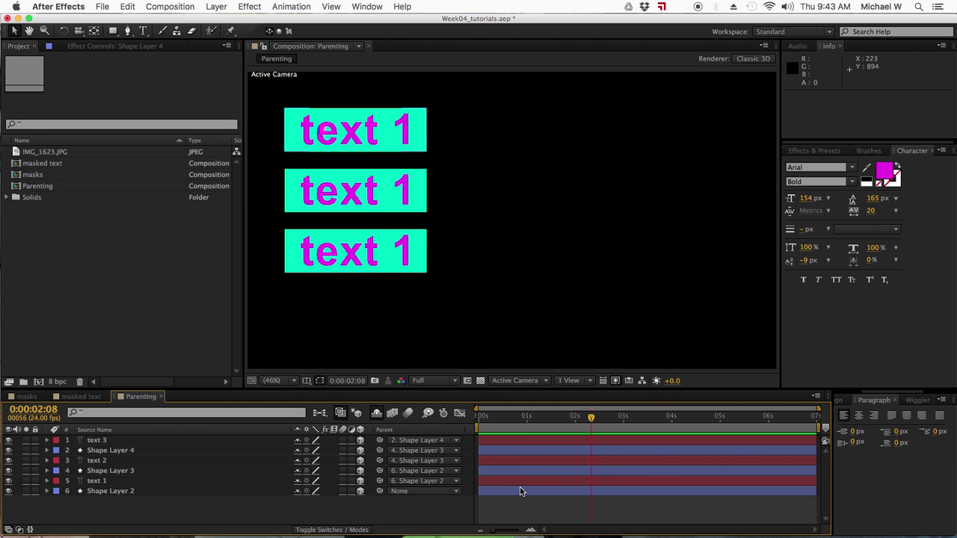
pyautogui.click(522, 478)
pyautogui.click(523, 474)
pyautogui.press('u')
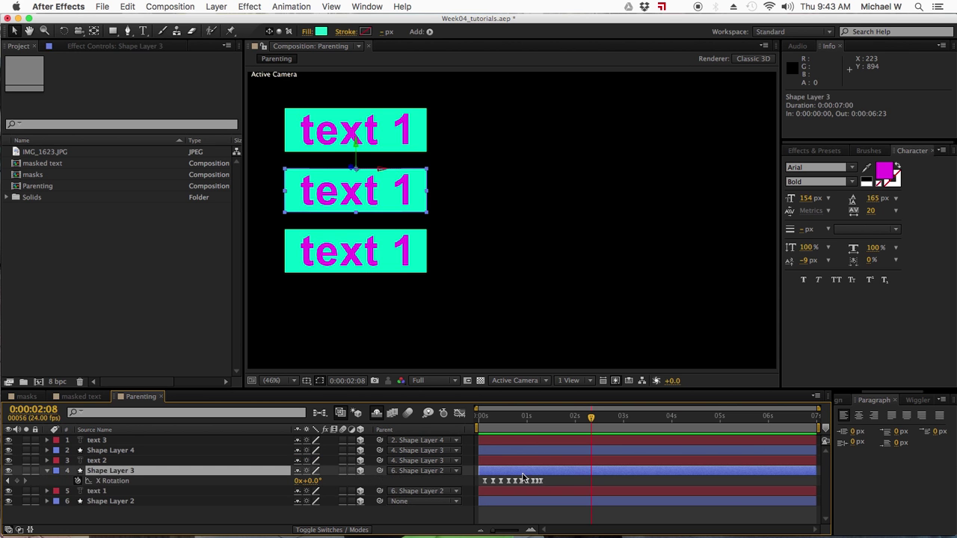
pyautogui.click(515, 450)
pyautogui.press('u')
pyautogui.click(524, 510)
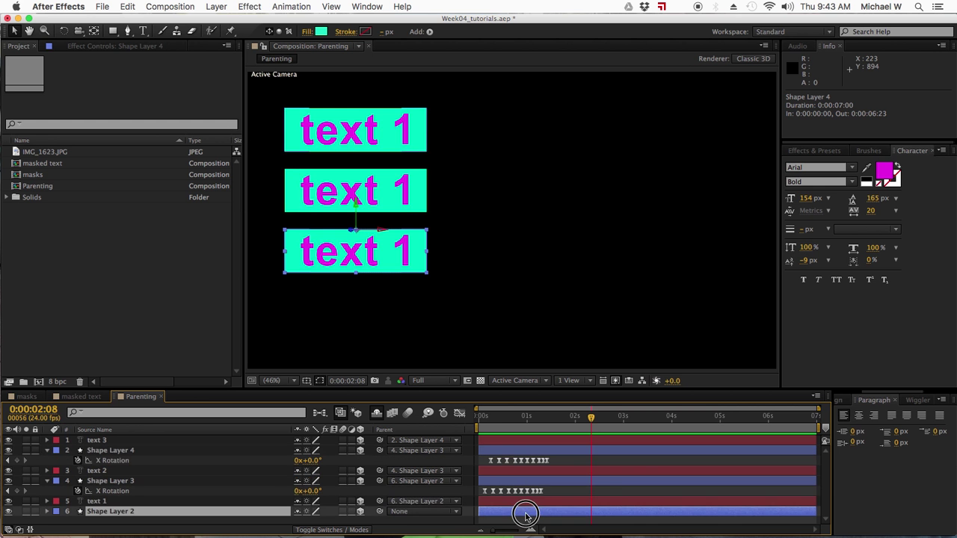
pyautogui.press('u')
pyautogui.moveTo(497, 425); pyautogui.dragTo(503, 427)
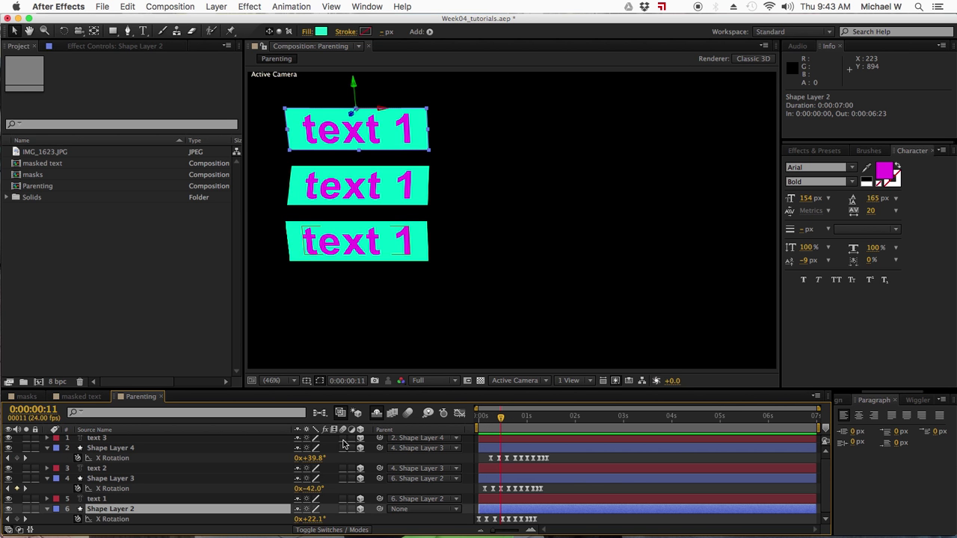
# Step: Collapse the shape layers' keyframes and enable motion blur on all six layers and for the composition
pyautogui.click(549, 489)
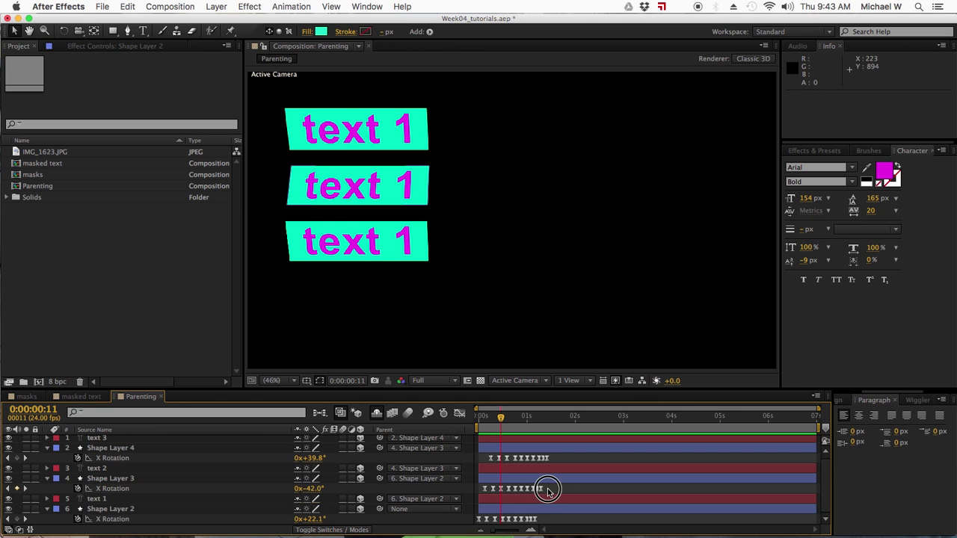
pyautogui.press('u')
pyautogui.moveTo(345, 443); pyautogui.dragTo(338, 511)
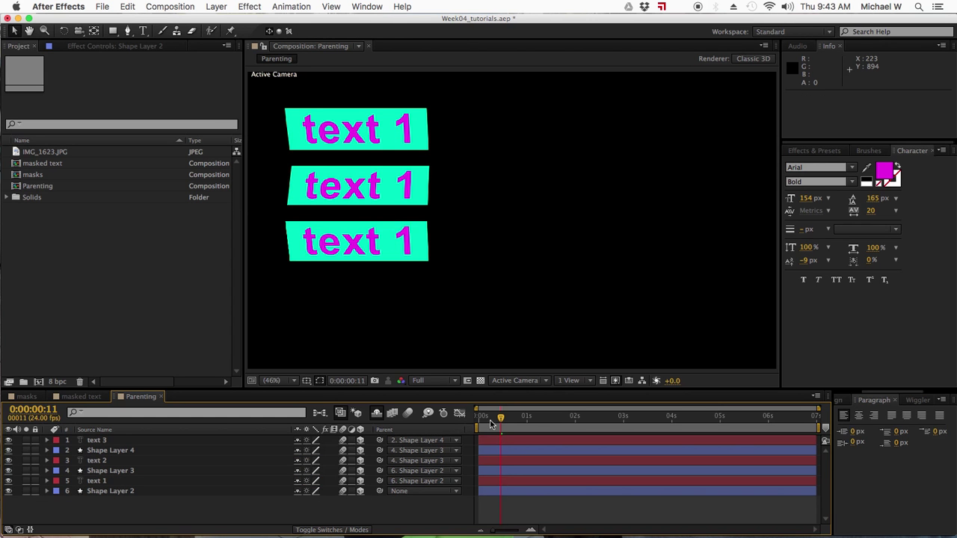
pyautogui.moveTo(499, 418); pyautogui.dragTo(486, 418)
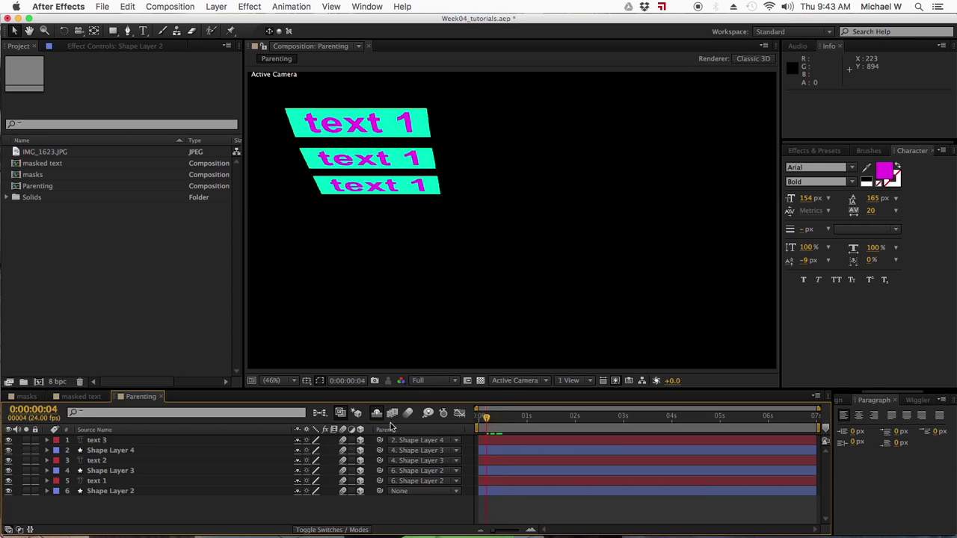
pyautogui.click(408, 414)
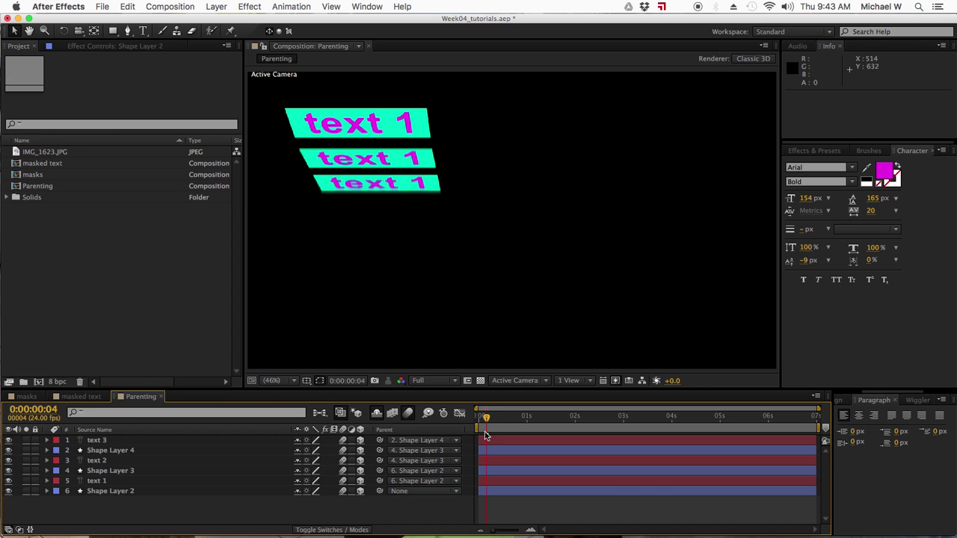
# Step: Examine the motion blur at frame 3, then preview the animation from the start of the composition
pyautogui.moveTo(486, 420)
pyautogui.mouseDown()
pyautogui.moveTo(504, 418)
pyautogui.moveTo(482, 420)
pyautogui.mouseUp()
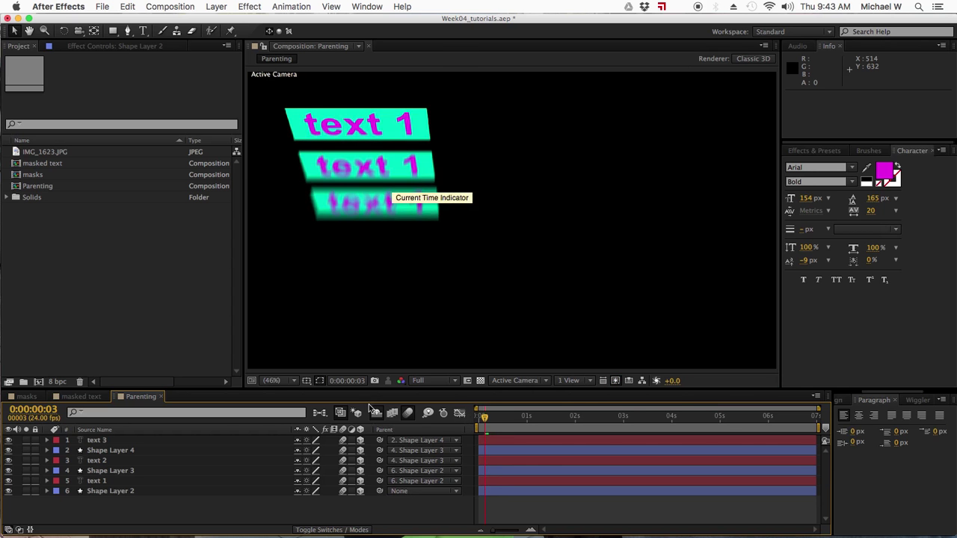
pyautogui.moveTo(484, 418); pyautogui.dragTo(461, 420)
pyautogui.press('space')
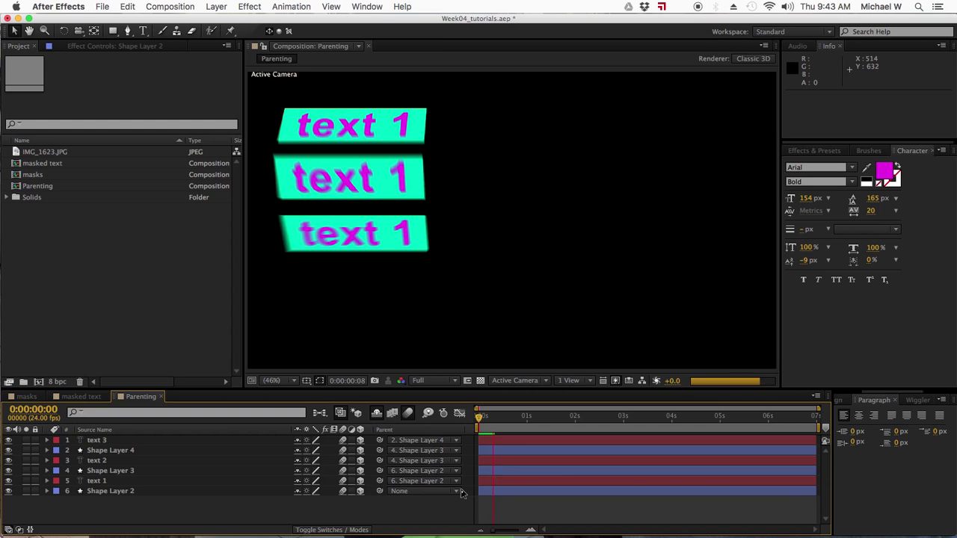
pyautogui.press('space')
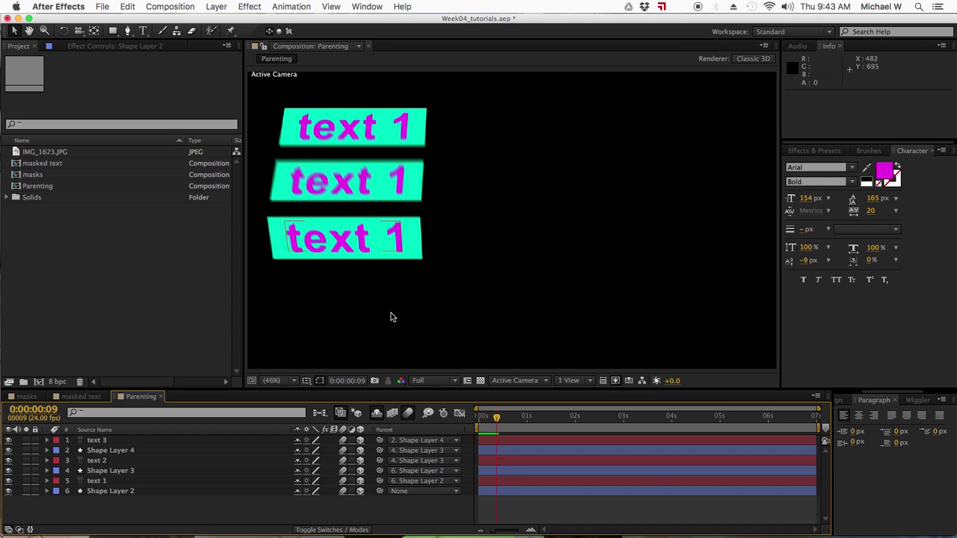
pyautogui.moveTo(547, 537)
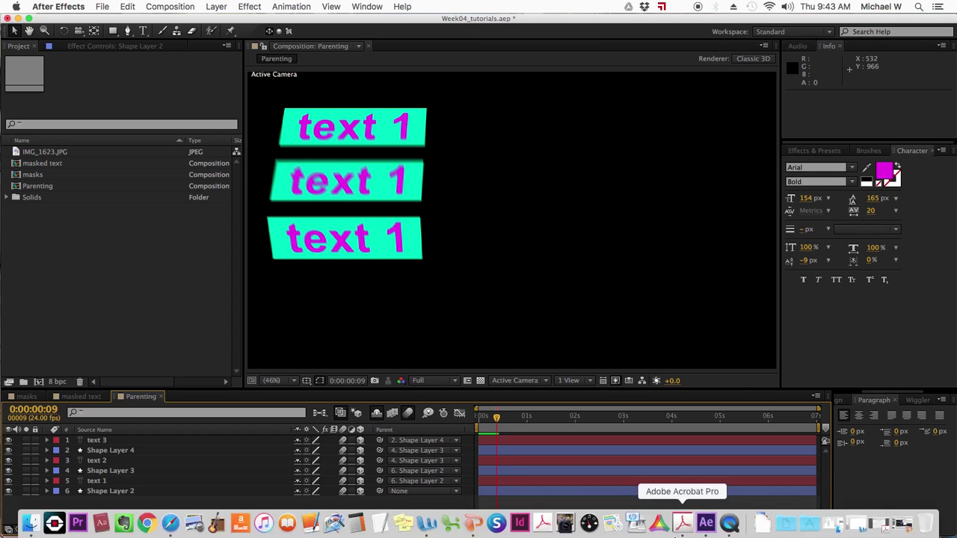
pyautogui.click(727, 525)
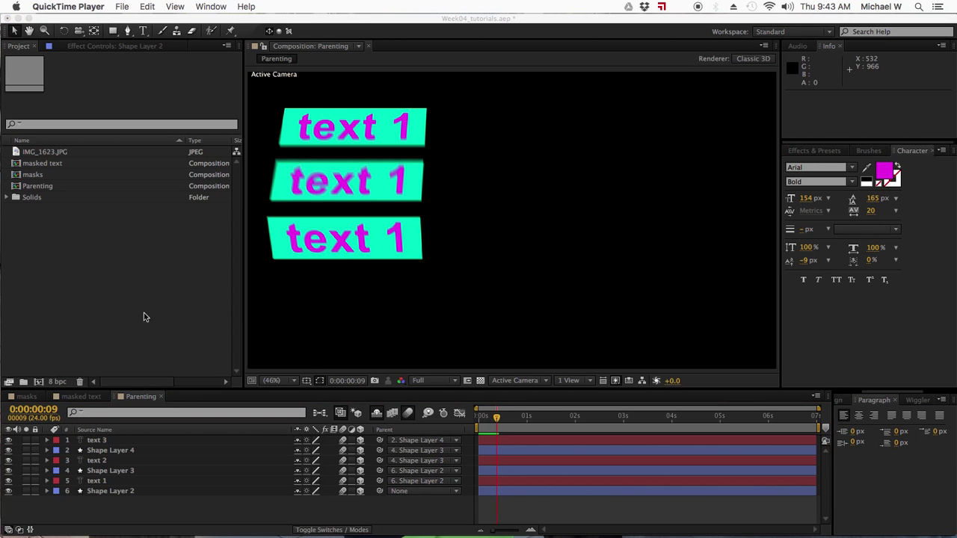